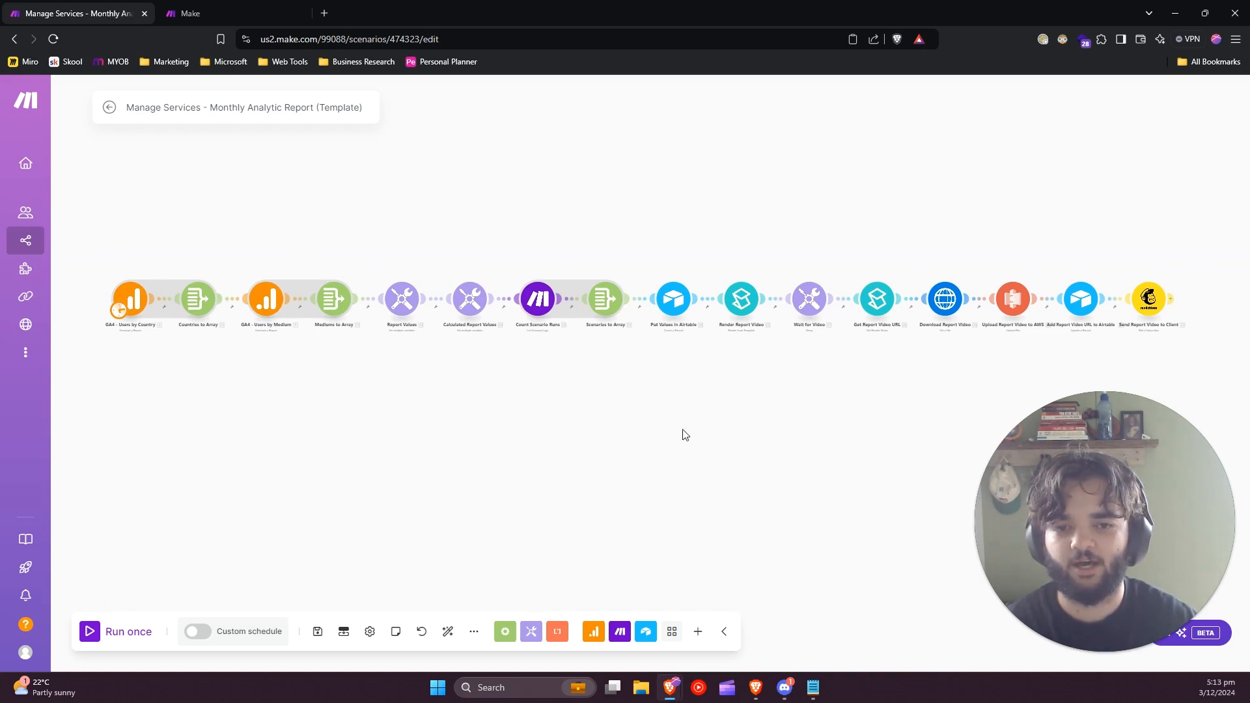
Review the scenario's module chain and the days of the month selected in its schedule, leaving the settings unchanged.
{"action": "left_click_drag", "start_coordinate": [772, 441], "coordinate": [601, 468]}
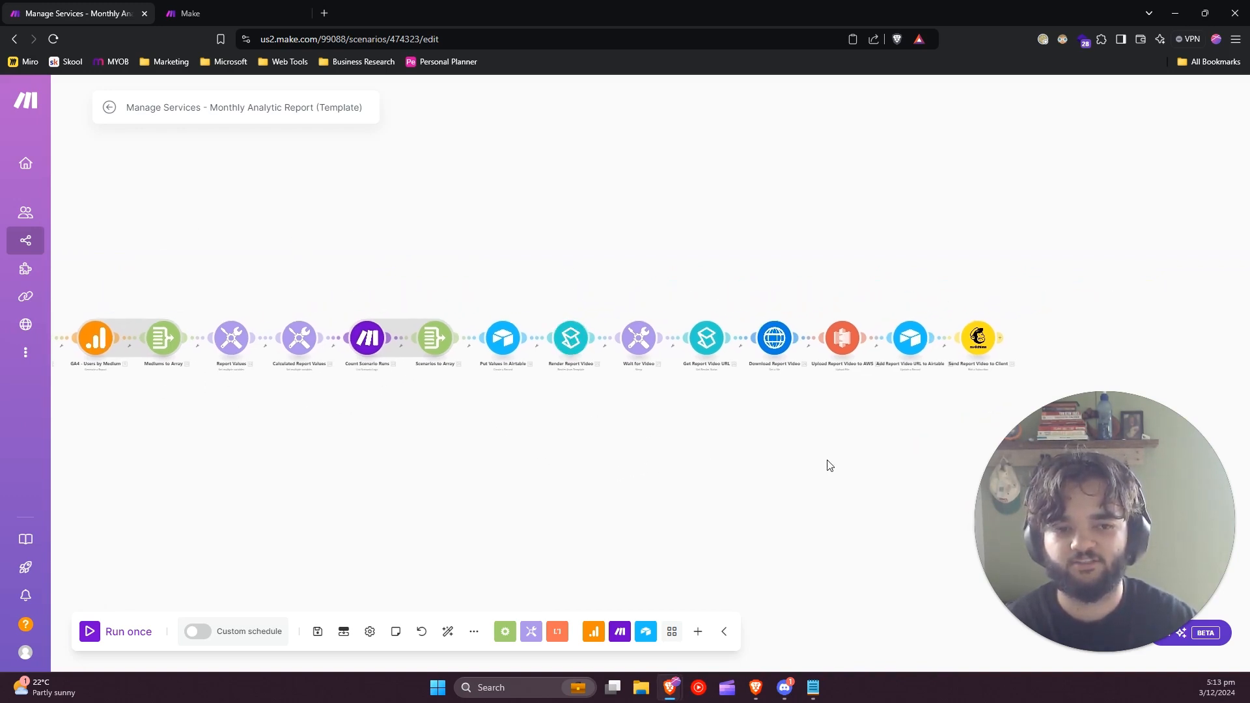
{"action": "left_click_drag", "start_coordinate": [830, 465], "coordinate": [675, 442]}
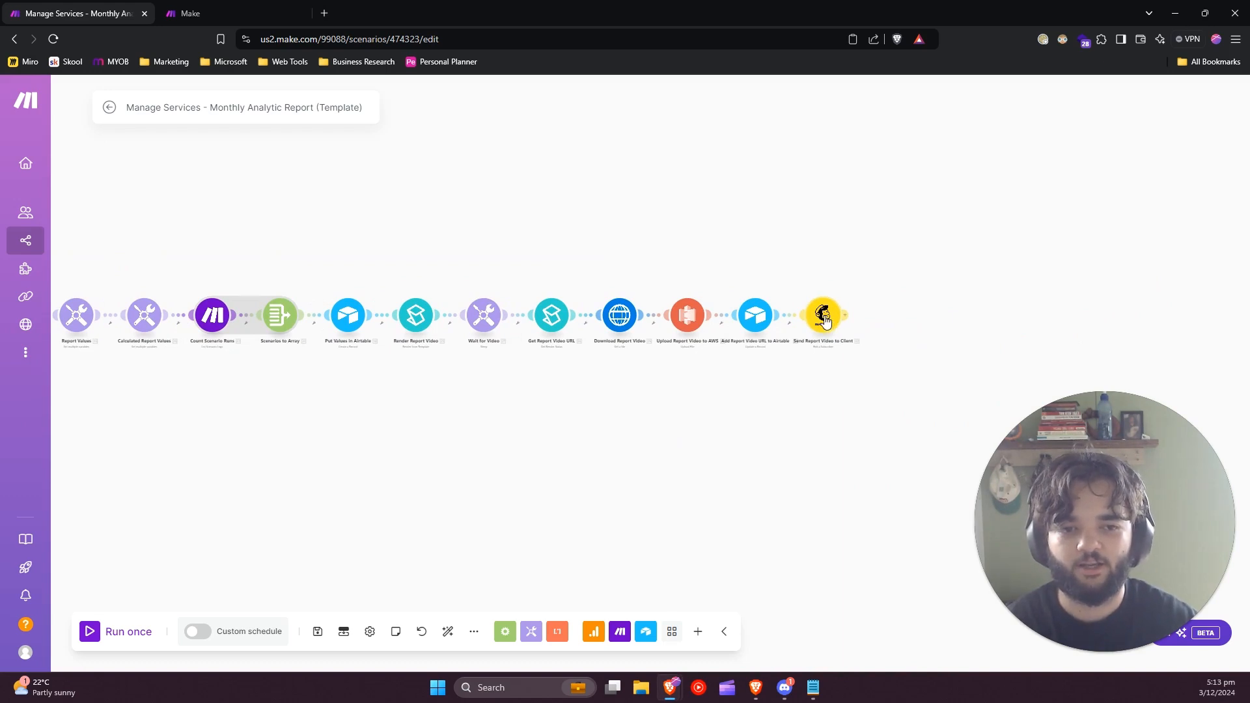
{"action": "left_click_drag", "start_coordinate": [445, 473], "coordinate": [624, 463]}
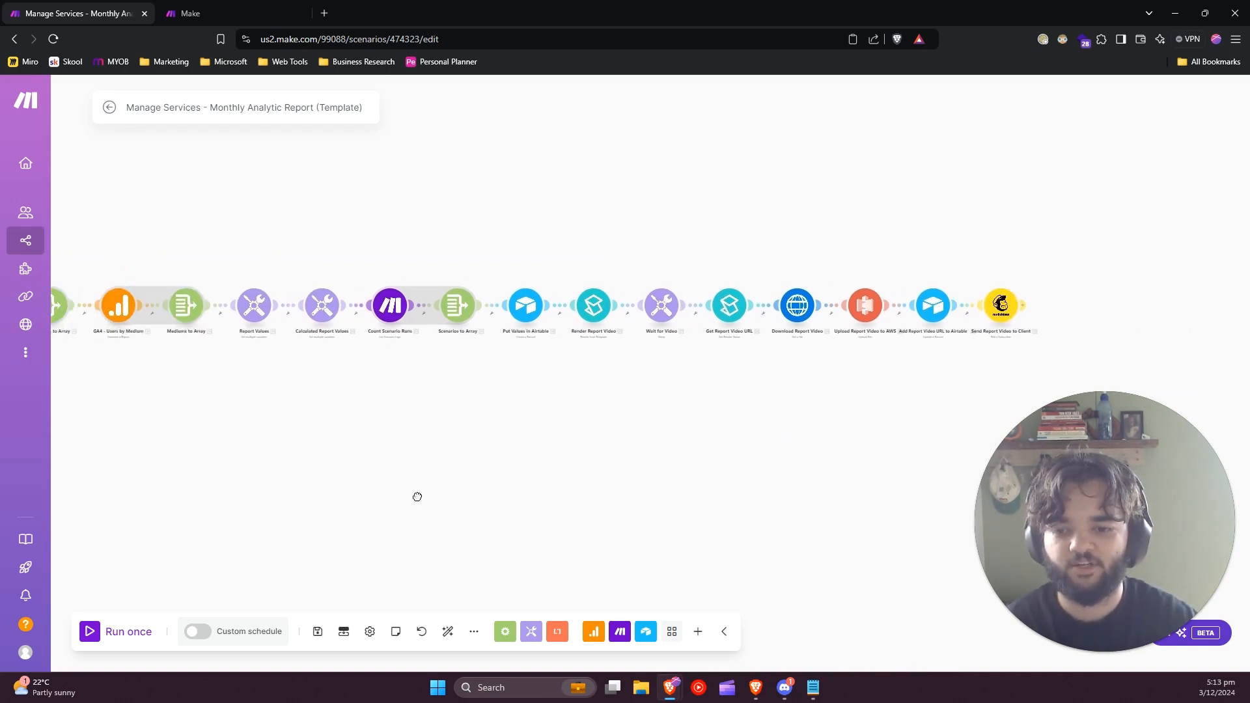
{"action": "left_click_drag", "start_coordinate": [417, 497], "coordinate": [531, 477]}
{"action": "left_click", "coordinate": [208, 642]}
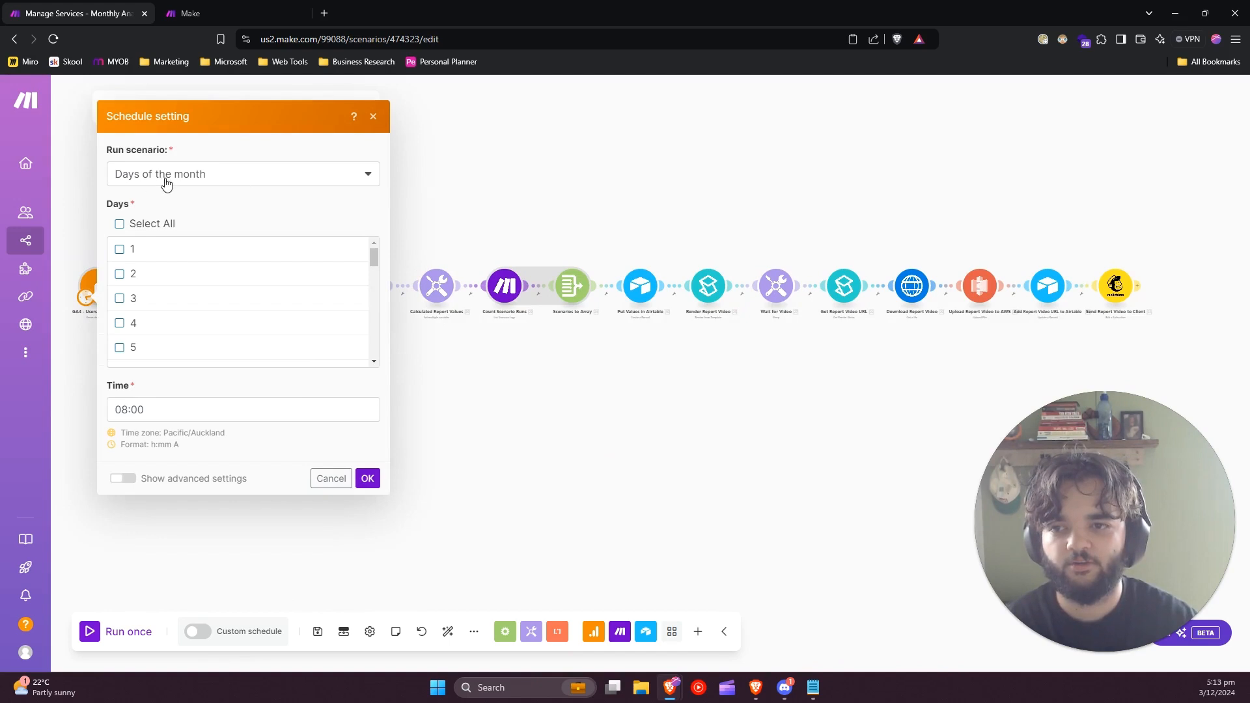
{"action": "scroll", "coordinate": [240, 301], "scroll_direction": "down", "scroll_amount": 6}
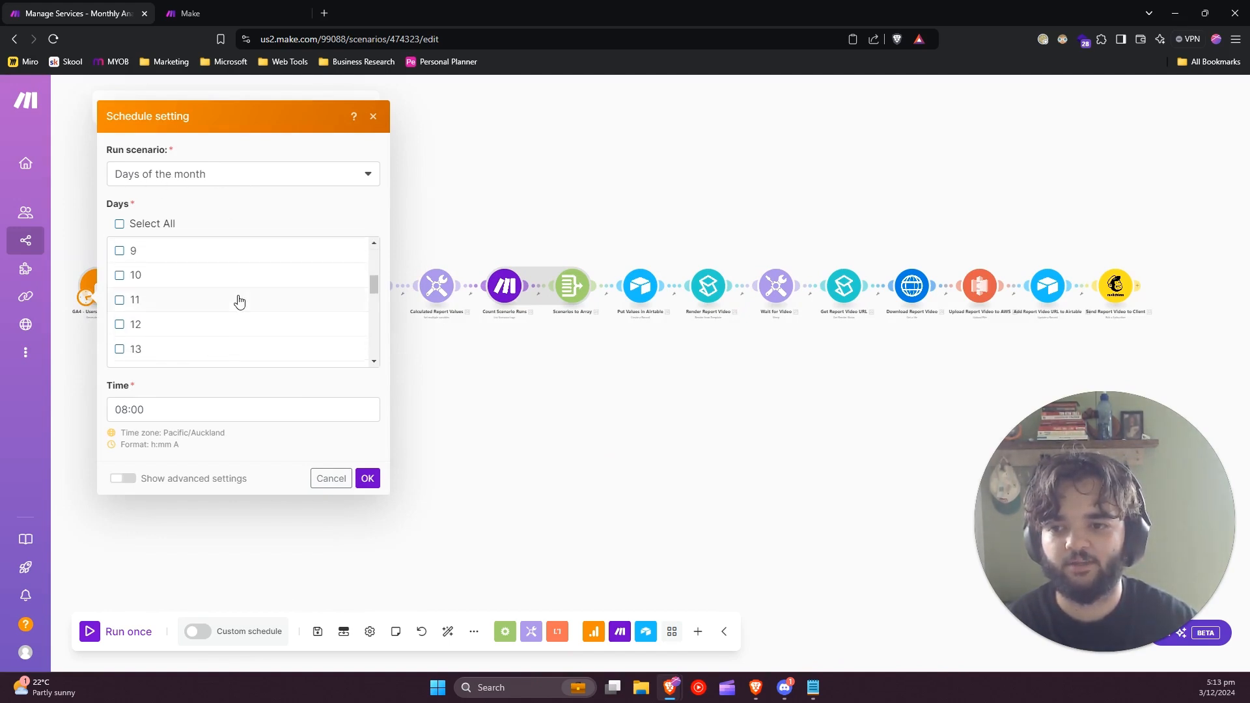
{"action": "scroll", "coordinate": [239, 301], "scroll_direction": "down", "scroll_amount": 4}
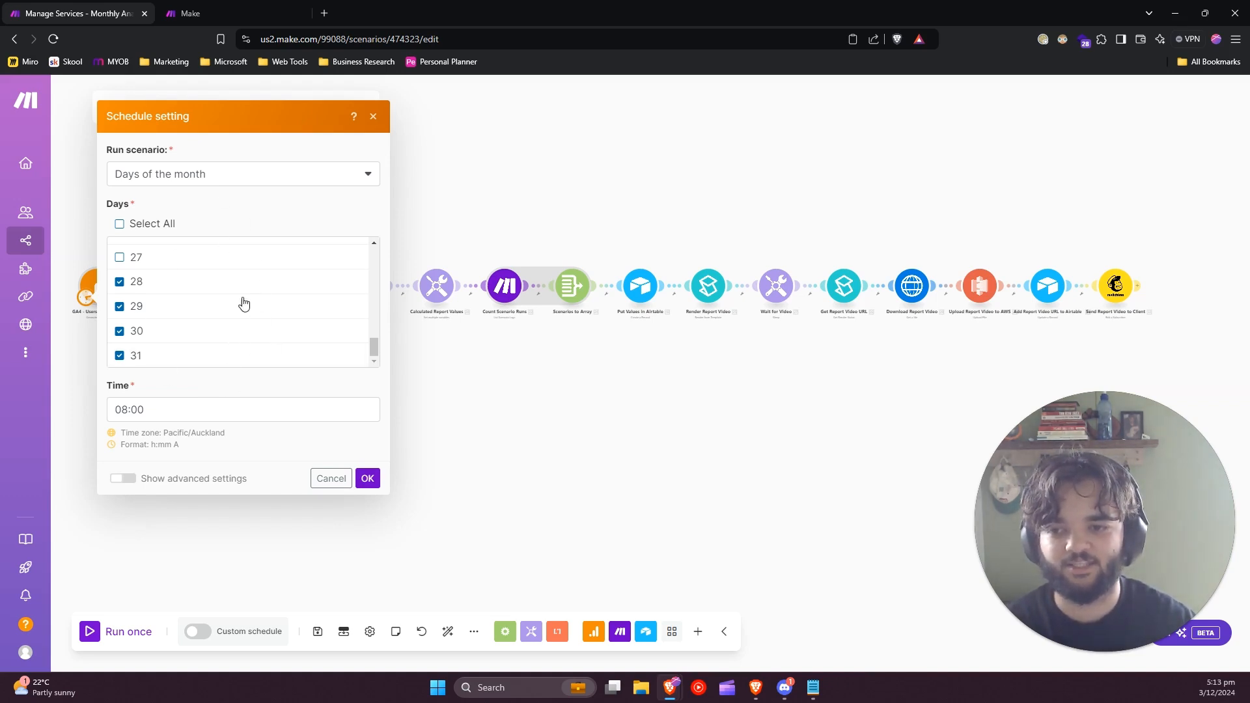
{"action": "left_click", "coordinate": [331, 479]}
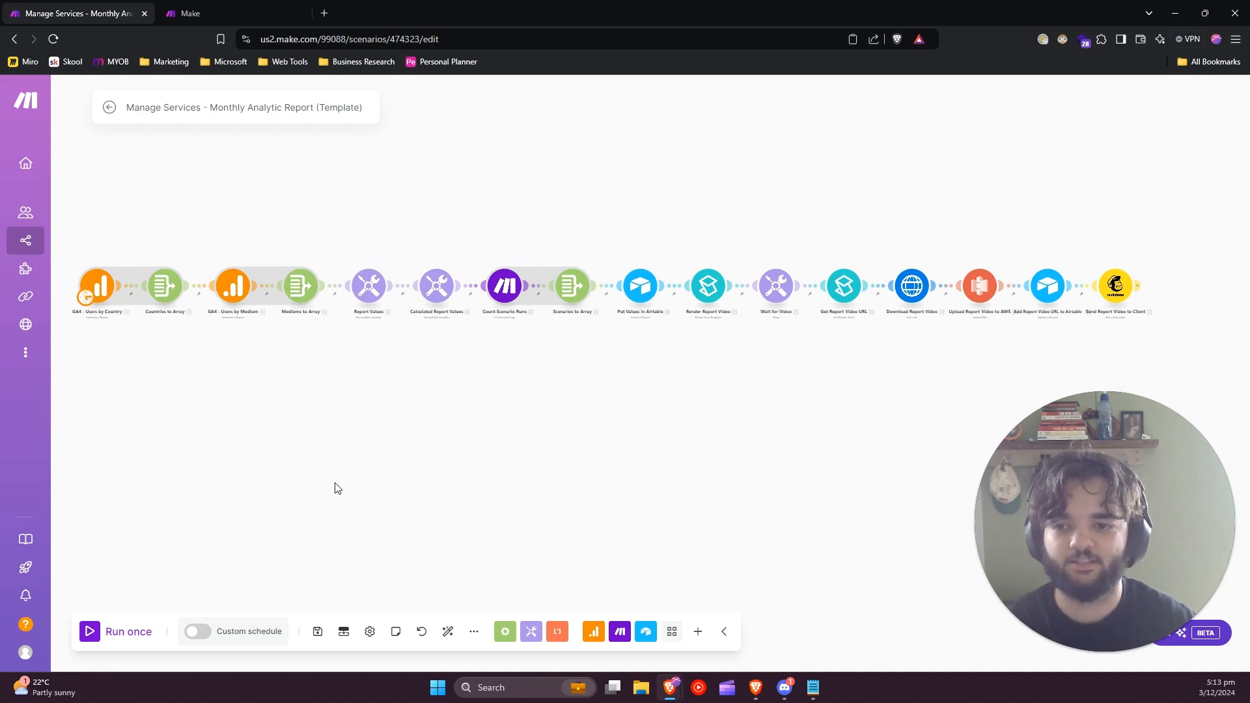
Open the API access settings of the account profile in the other Make page.
{"action": "left_click", "coordinate": [215, 7]}
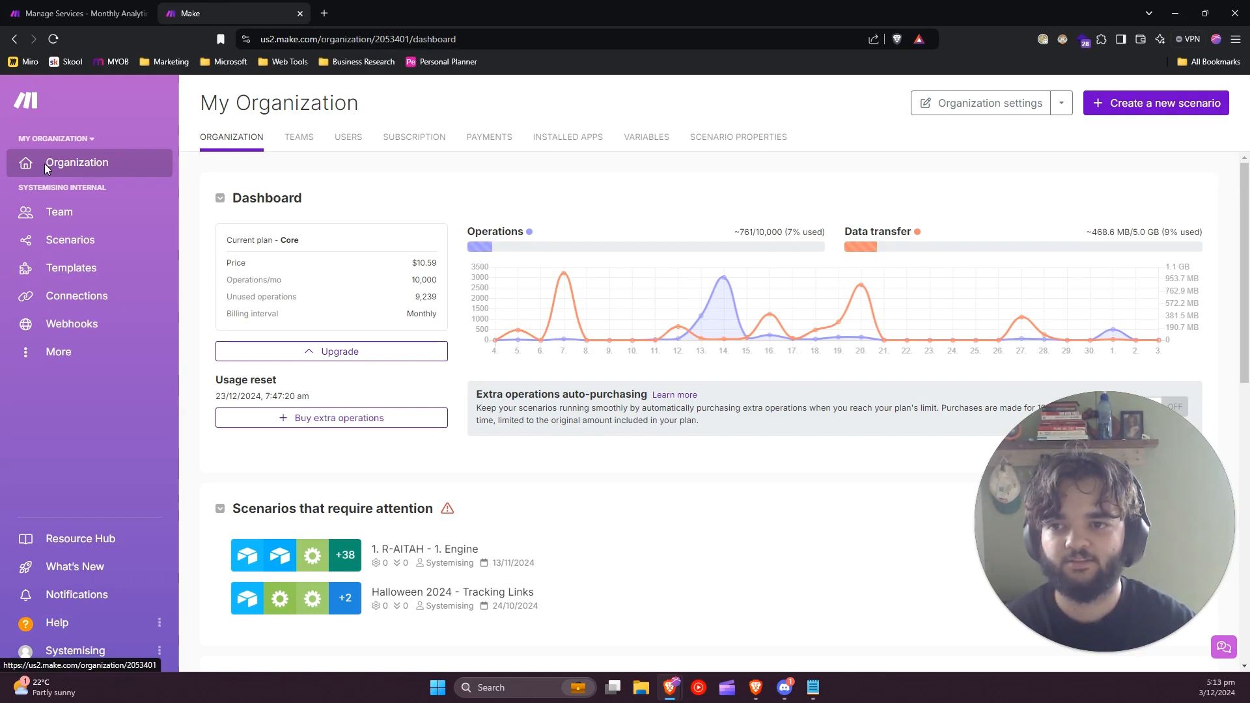
{"action": "left_click", "coordinate": [62, 653]}
{"action": "left_click", "coordinate": [66, 582]}
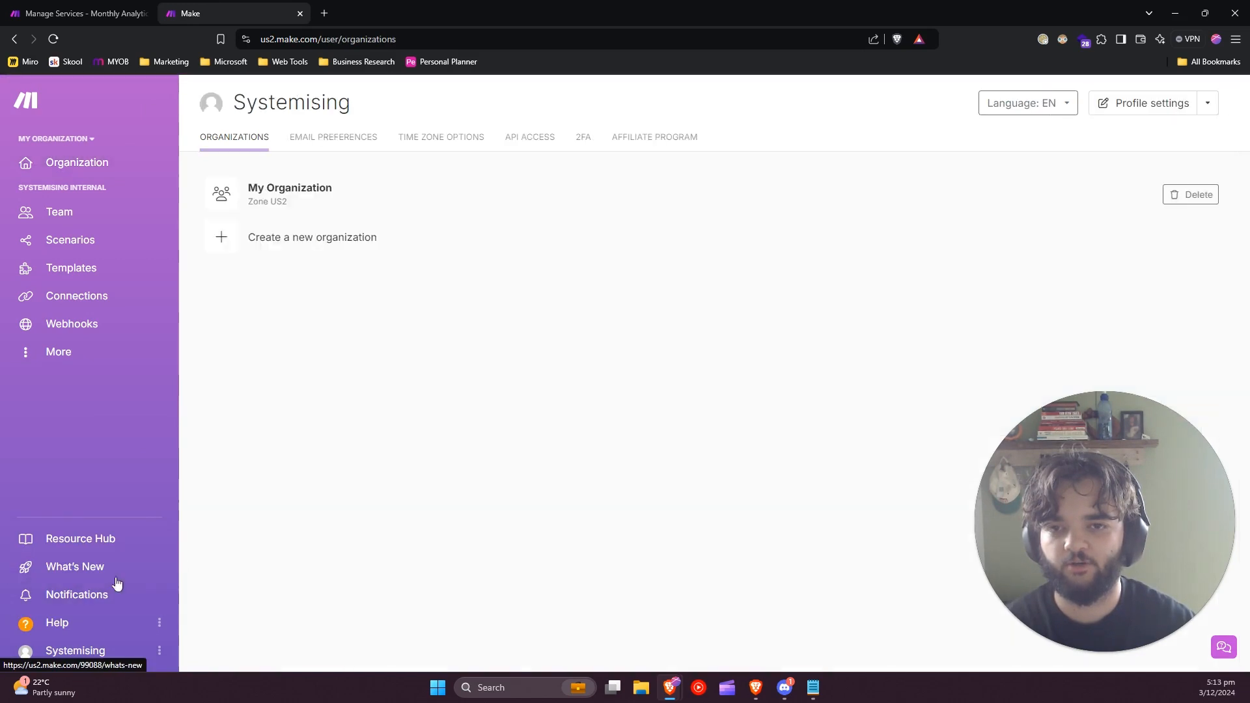
{"action": "left_click", "coordinate": [531, 137]}
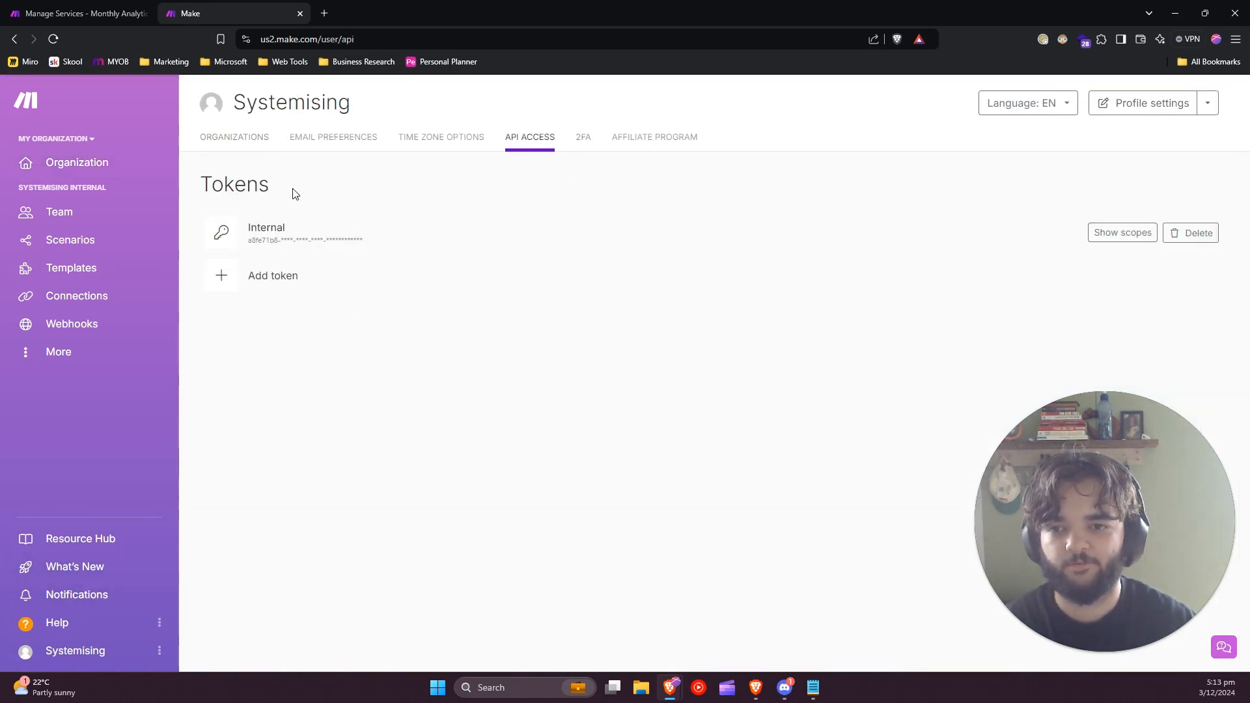
Create an API token labelled "Last Day Next Month" with the scenarios:read and scenarios:write scopes, and copy the token.
{"action": "left_click", "coordinate": [277, 280]}
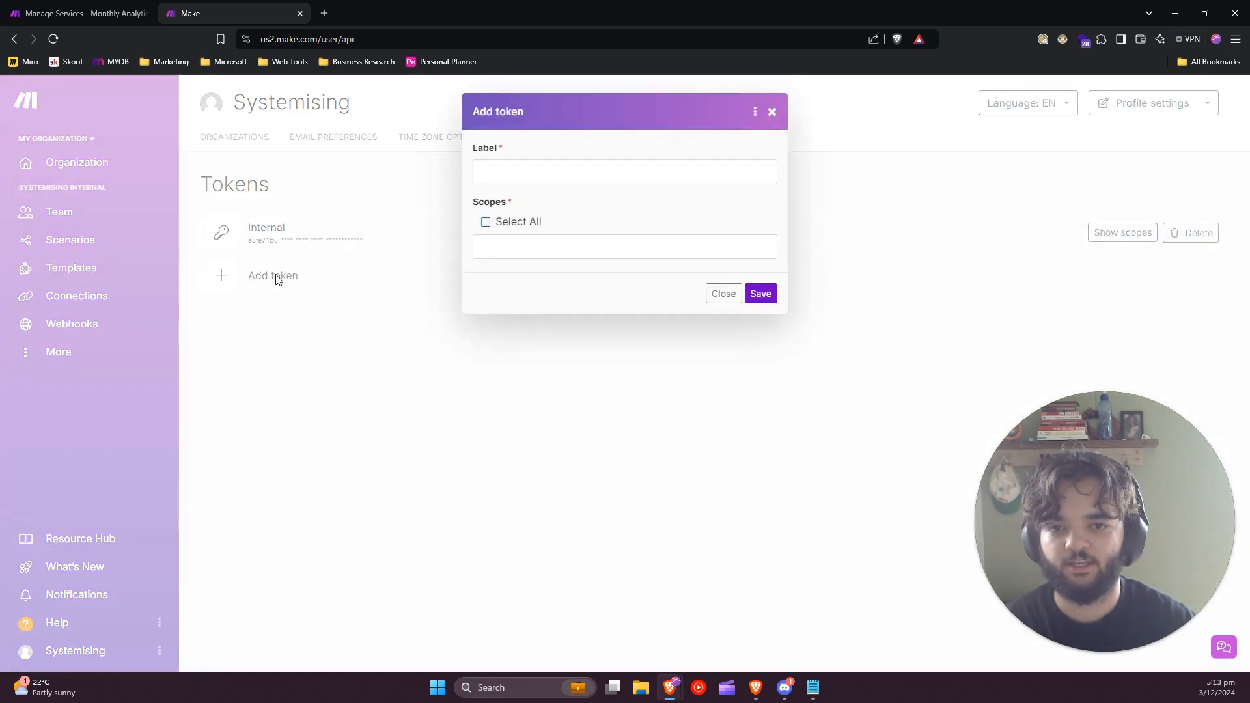
{"action": "left_click", "coordinate": [577, 173]}
{"action": "left_click", "coordinate": [572, 228]}
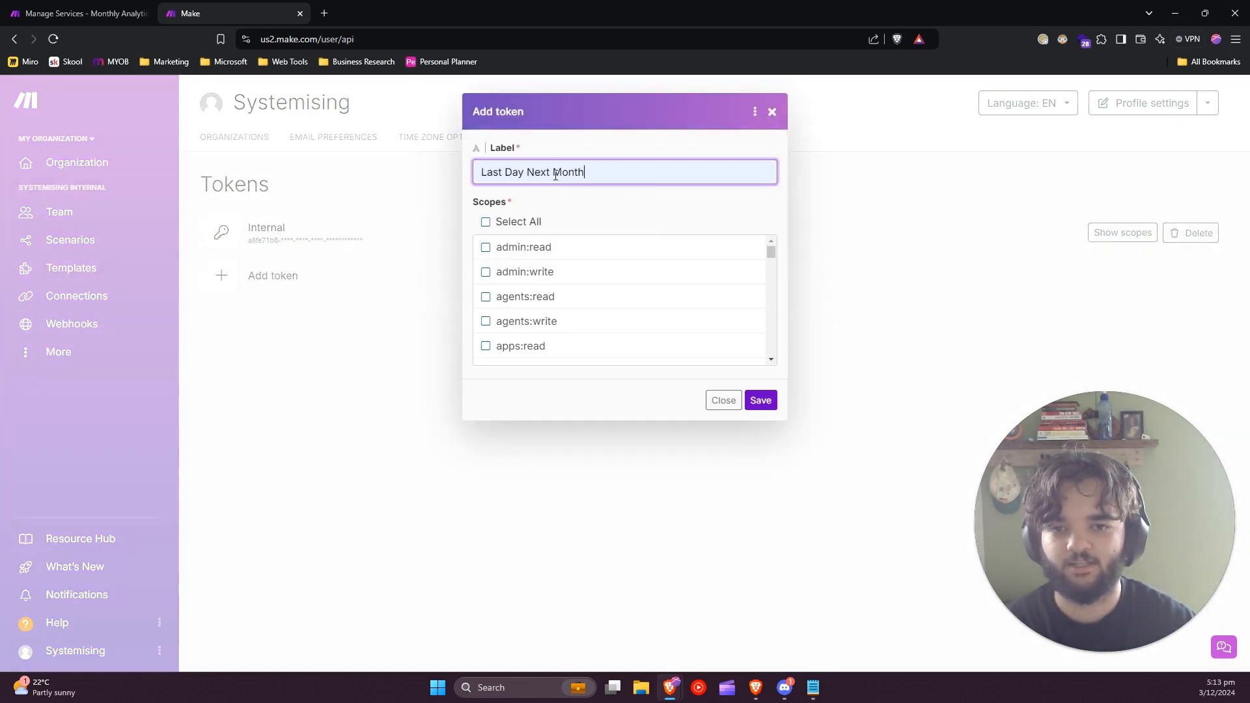
{"action": "scroll", "coordinate": [560, 306], "scroll_direction": "down", "scroll_amount": 3}
{"action": "scroll", "coordinate": [559, 320], "scroll_direction": "down", "scroll_amount": 4}
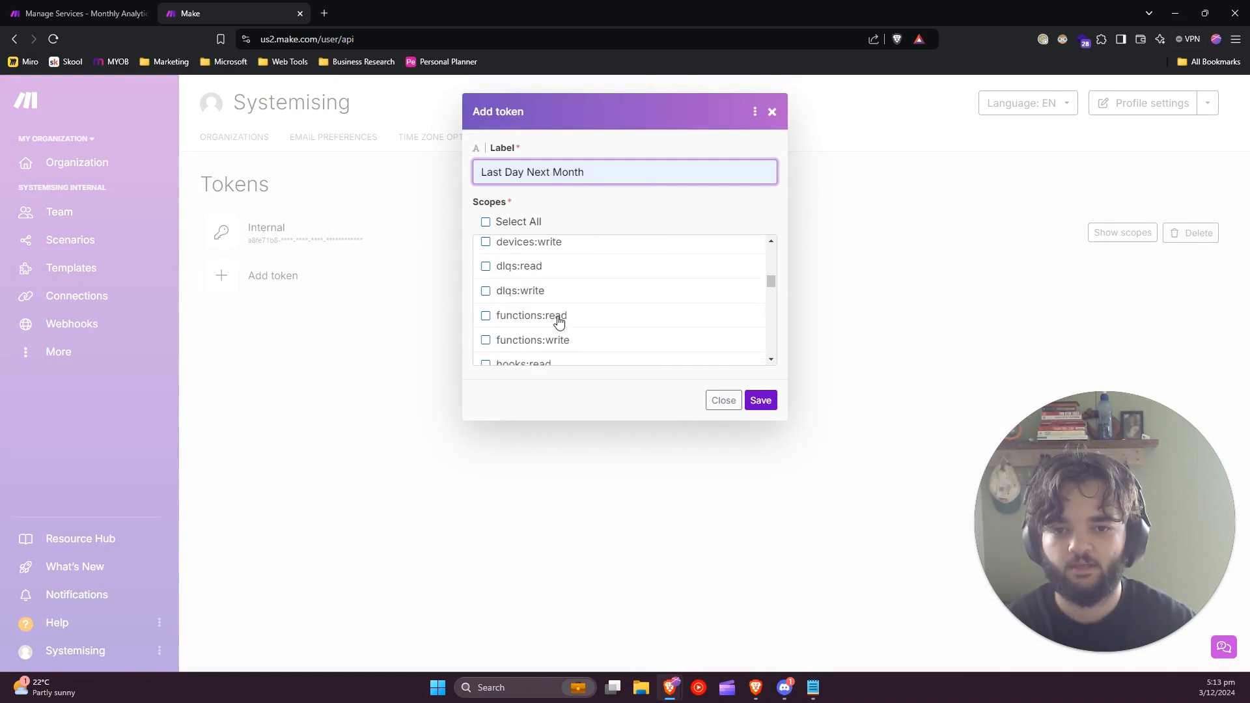
{"action": "scroll", "coordinate": [536, 282], "scroll_direction": "down", "scroll_amount": 8}
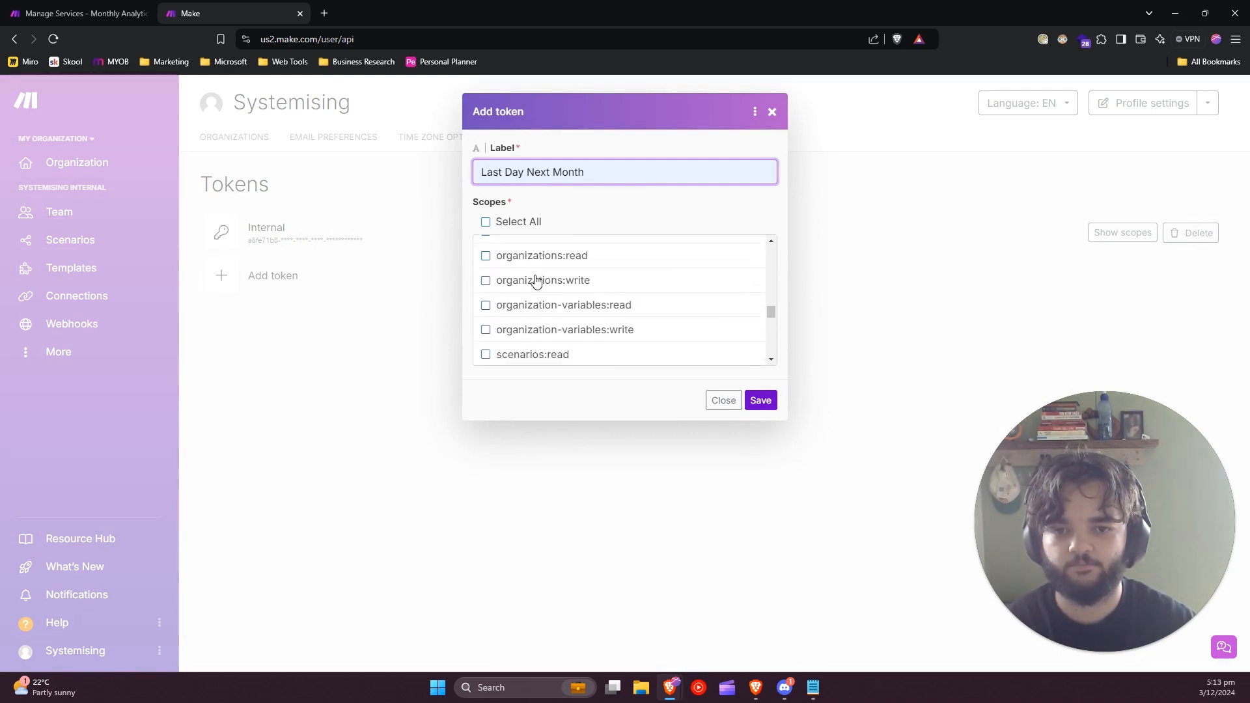
{"action": "scroll", "coordinate": [561, 293], "scroll_direction": "up", "scroll_amount": 2}
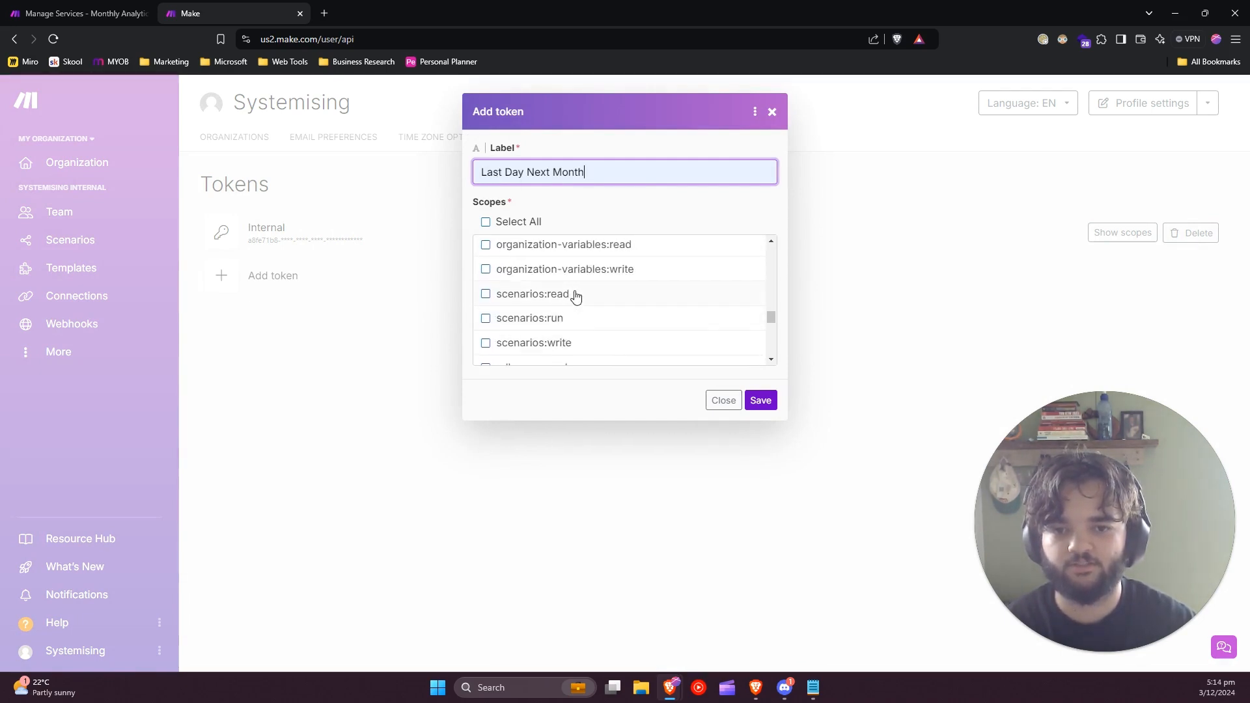
{"action": "left_click", "coordinate": [571, 294]}
{"action": "left_click", "coordinate": [569, 344]}
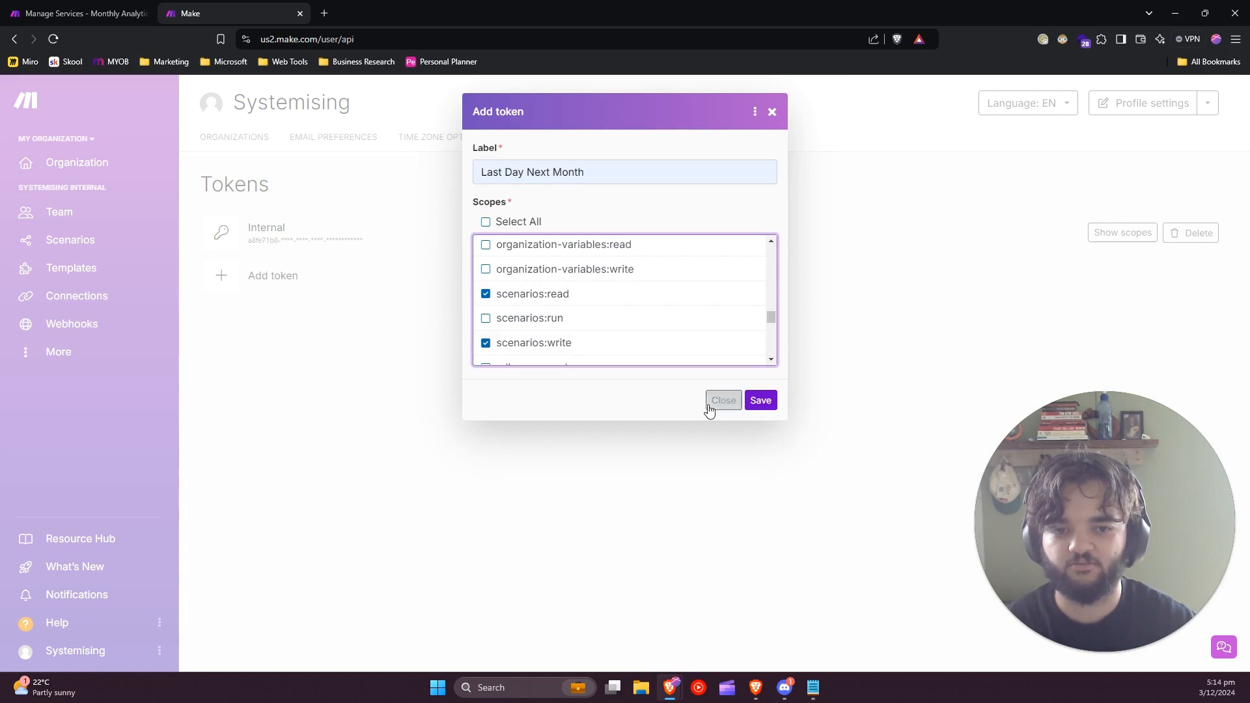
{"action": "left_click", "coordinate": [757, 407]}
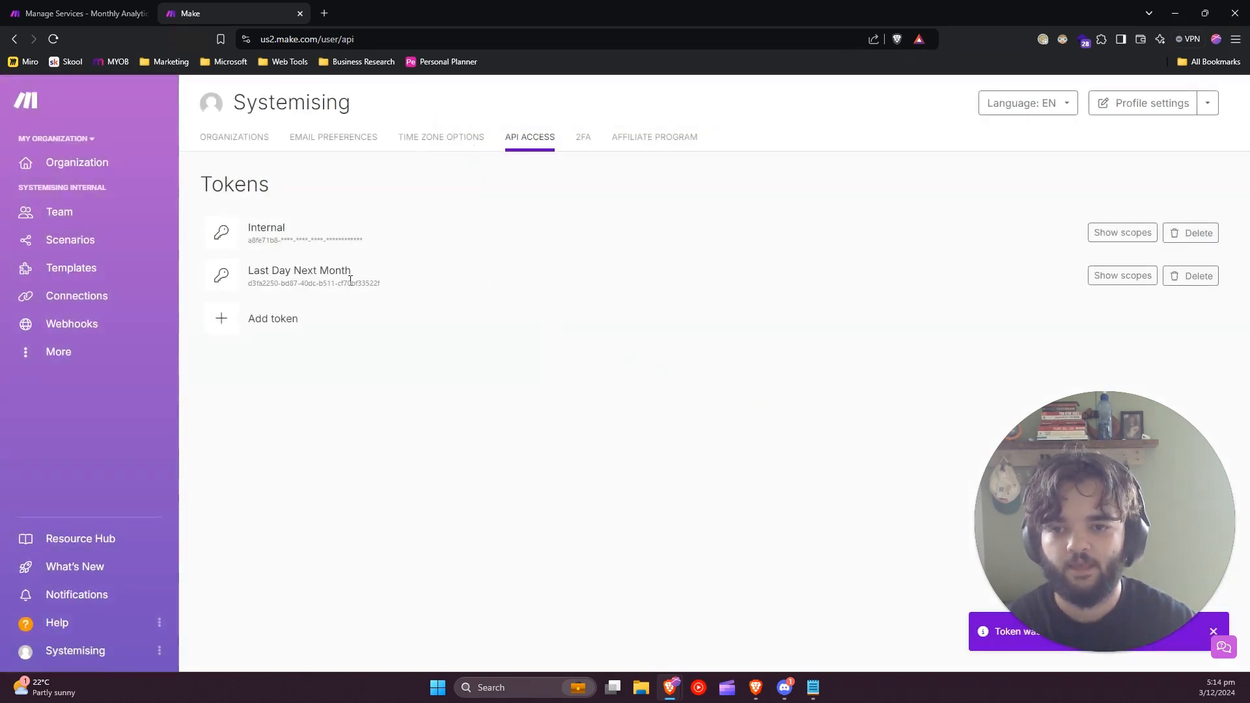
{"action": "triple_click", "coordinate": [349, 280]}
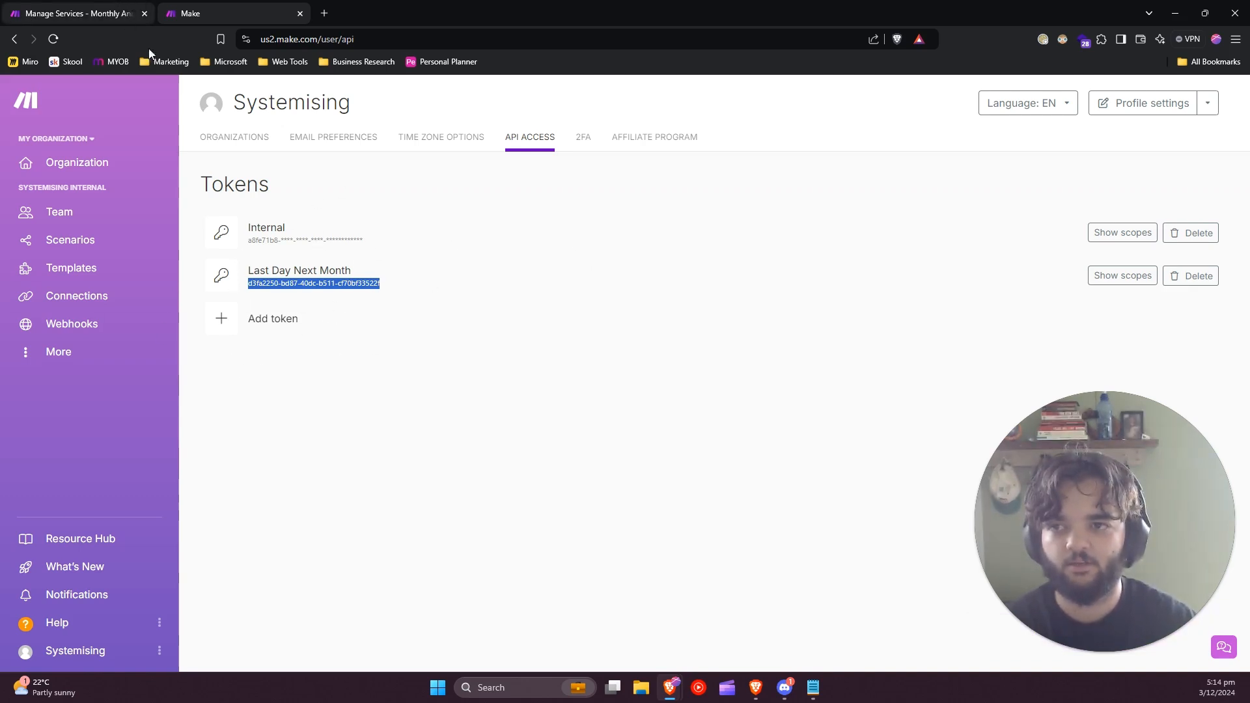
In the Monthly Analytic Report scenario, add a Make "Make an API Call" module after Send Report Video to Client.
{"action": "left_click", "coordinate": [71, 10]}
{"action": "left_click_drag", "start_coordinate": [798, 441], "coordinate": [252, 494]}
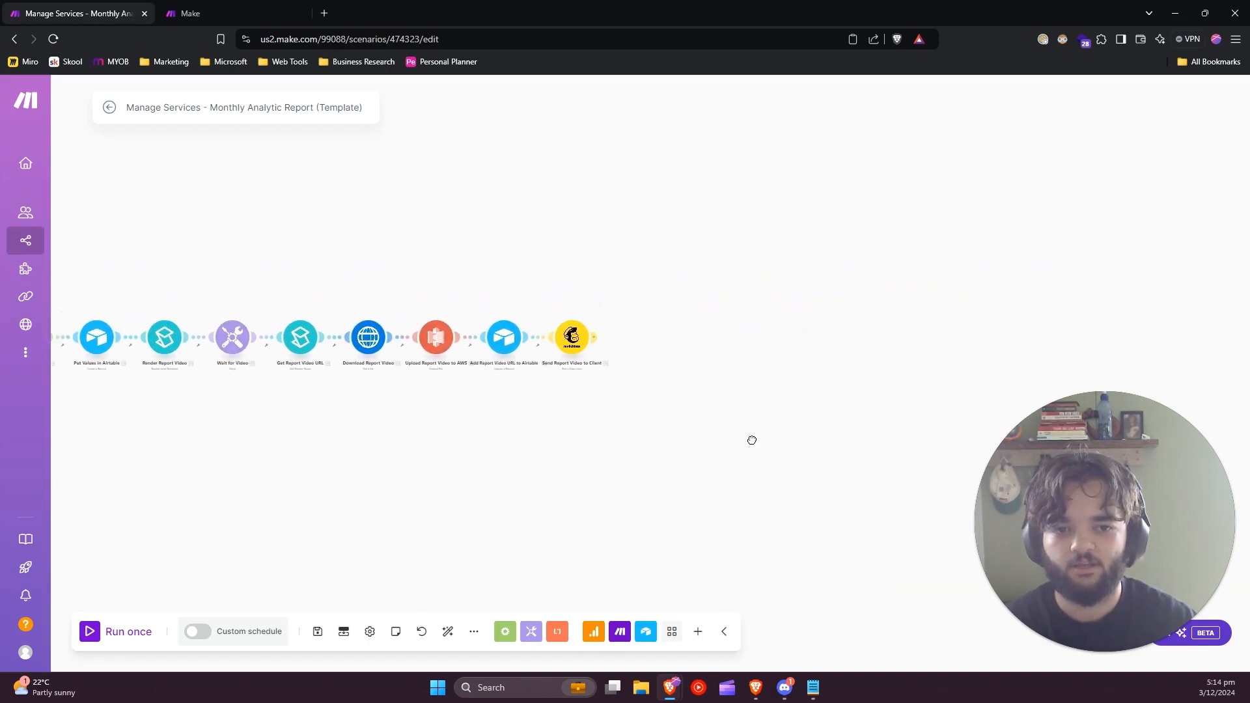
{"action": "scroll", "coordinate": [672, 456], "scroll_direction": "up", "scroll_amount": 3}
{"action": "left_click_drag", "start_coordinate": [629, 327], "coordinate": [619, 398]}
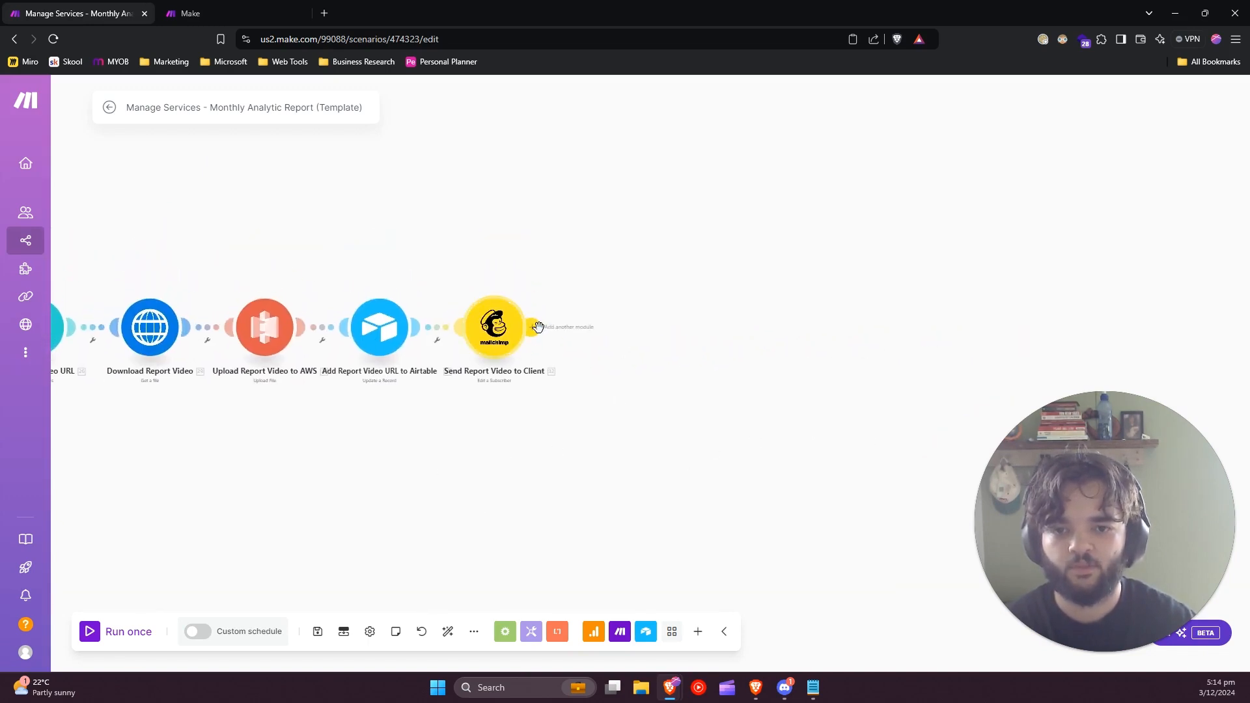
{"action": "left_click", "coordinate": [535, 327]}
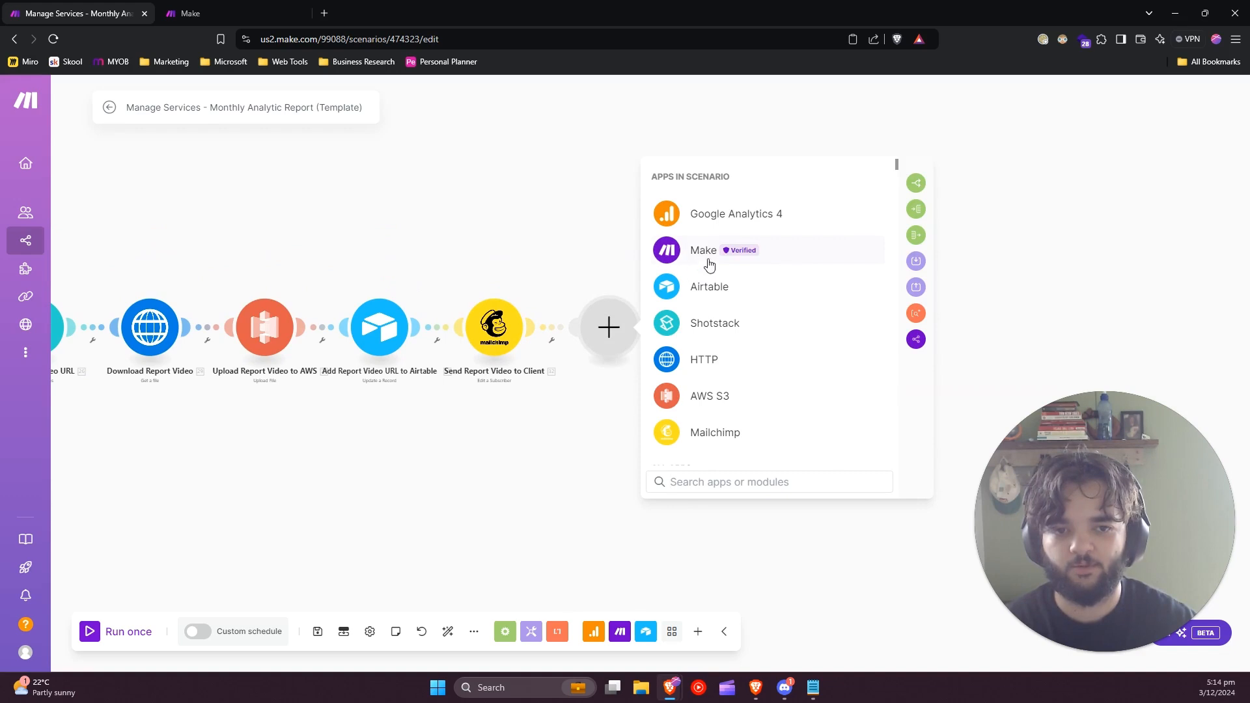
{"action": "type", "text": "make"}
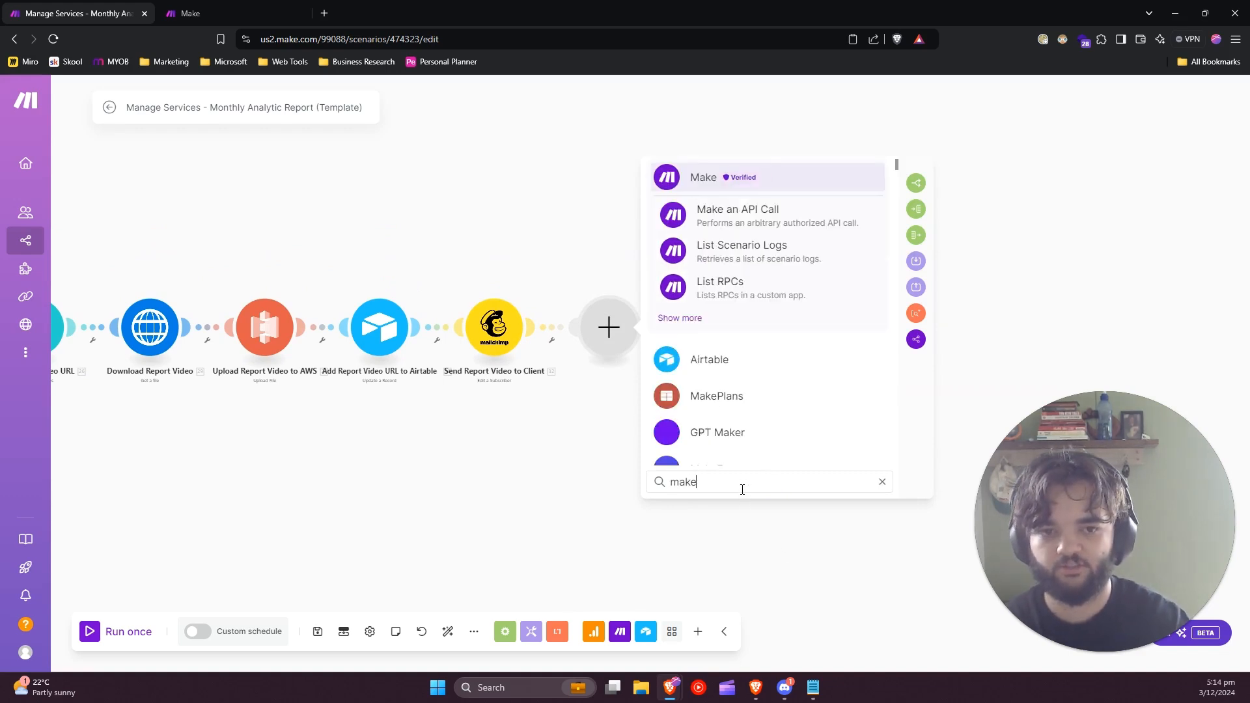
{"action": "key", "text": "BackSpace"}
{"action": "key", "text": "BackSpace"}
{"action": "key", "text": "BackSpace"}
{"action": "key", "text": "BackSpace"}
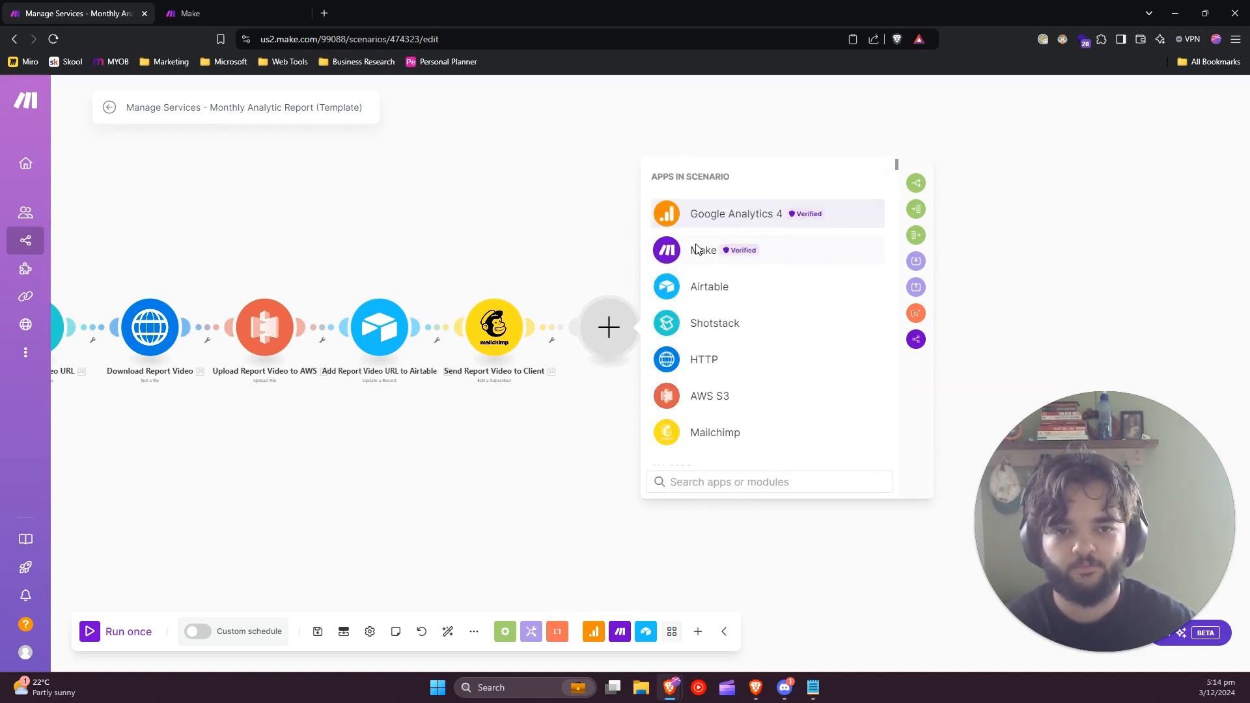
{"action": "left_click", "coordinate": [723, 251]}
{"action": "scroll", "coordinate": [749, 361], "scroll_direction": "down", "scroll_amount": 10}
{"action": "scroll", "coordinate": [740, 361], "scroll_direction": "down", "scroll_amount": 8}
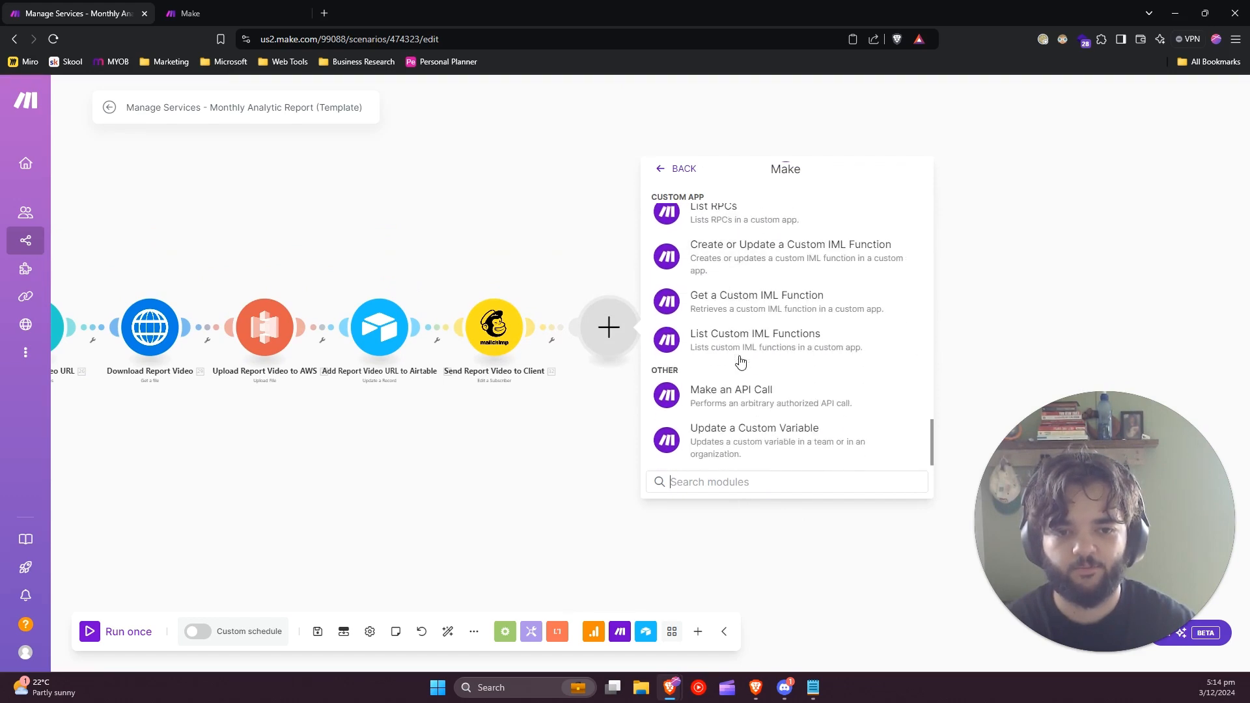
{"action": "left_click", "coordinate": [738, 397]}
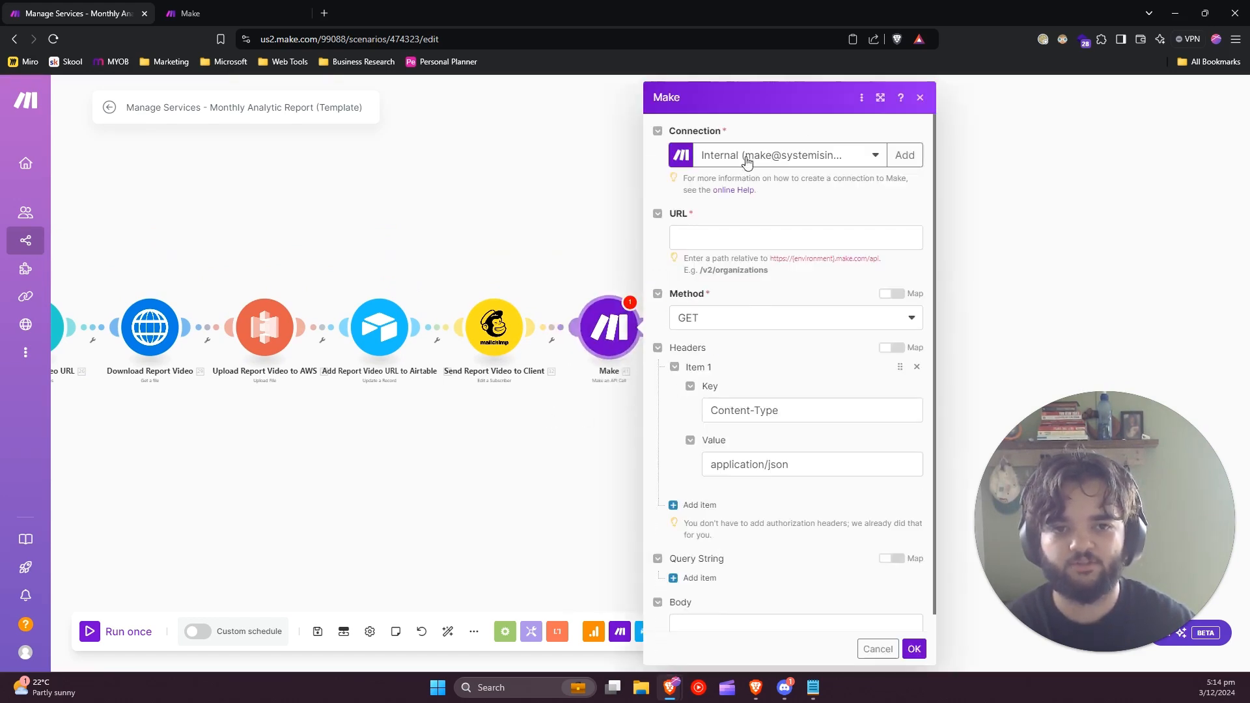
Start a new connection for the Make module and name it "Last Day Next Month".
{"action": "left_click", "coordinate": [906, 156]}
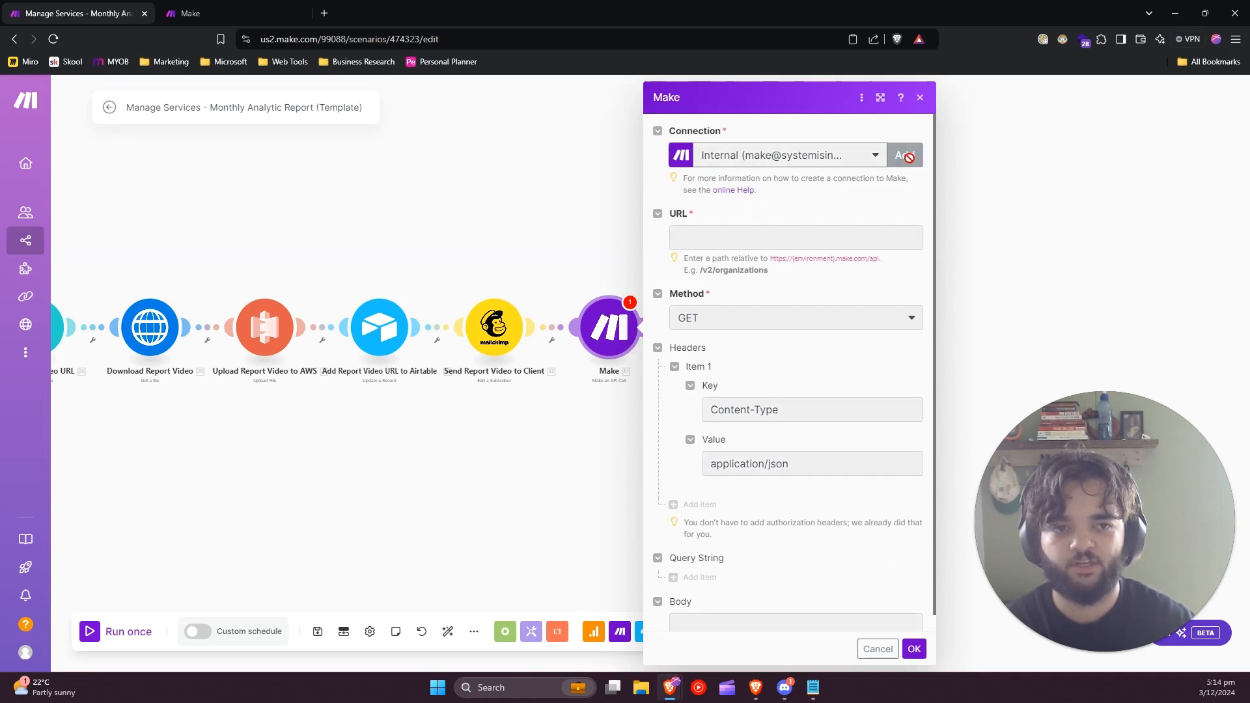
{"action": "triple_click", "coordinate": [1029, 158]}
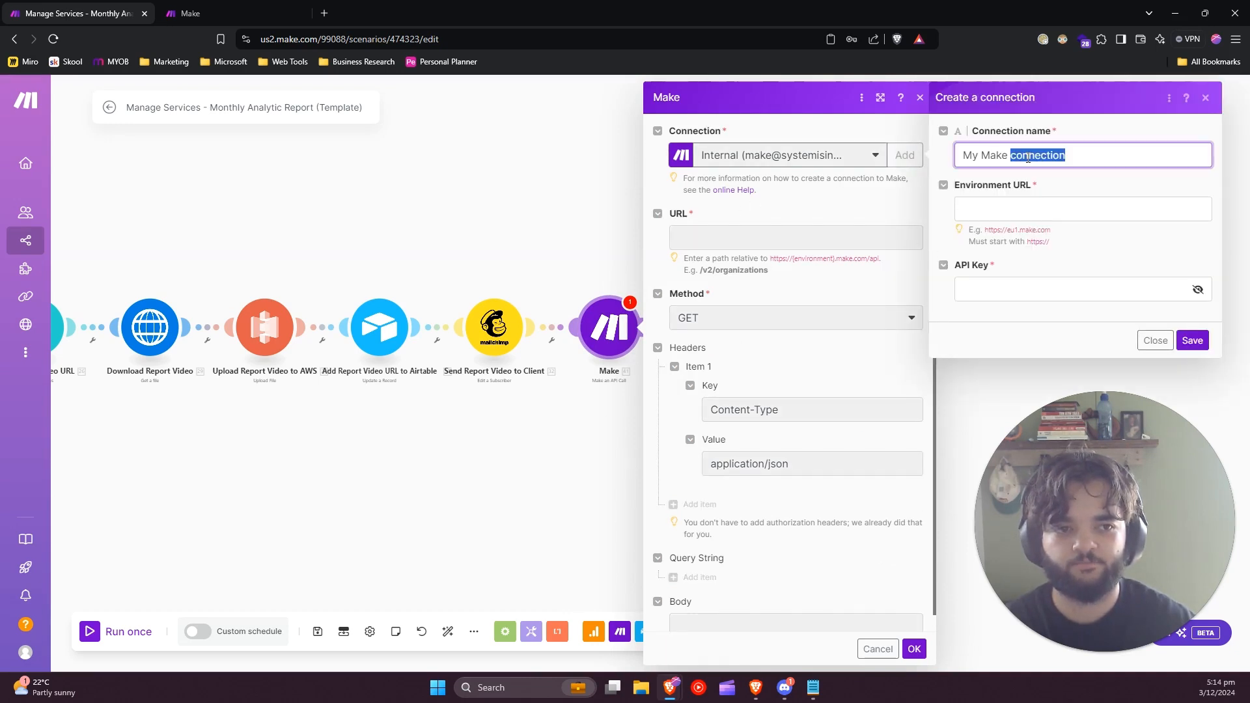
{"action": "key", "text": "BackSpace"}
{"action": "type", "text": "Last "}
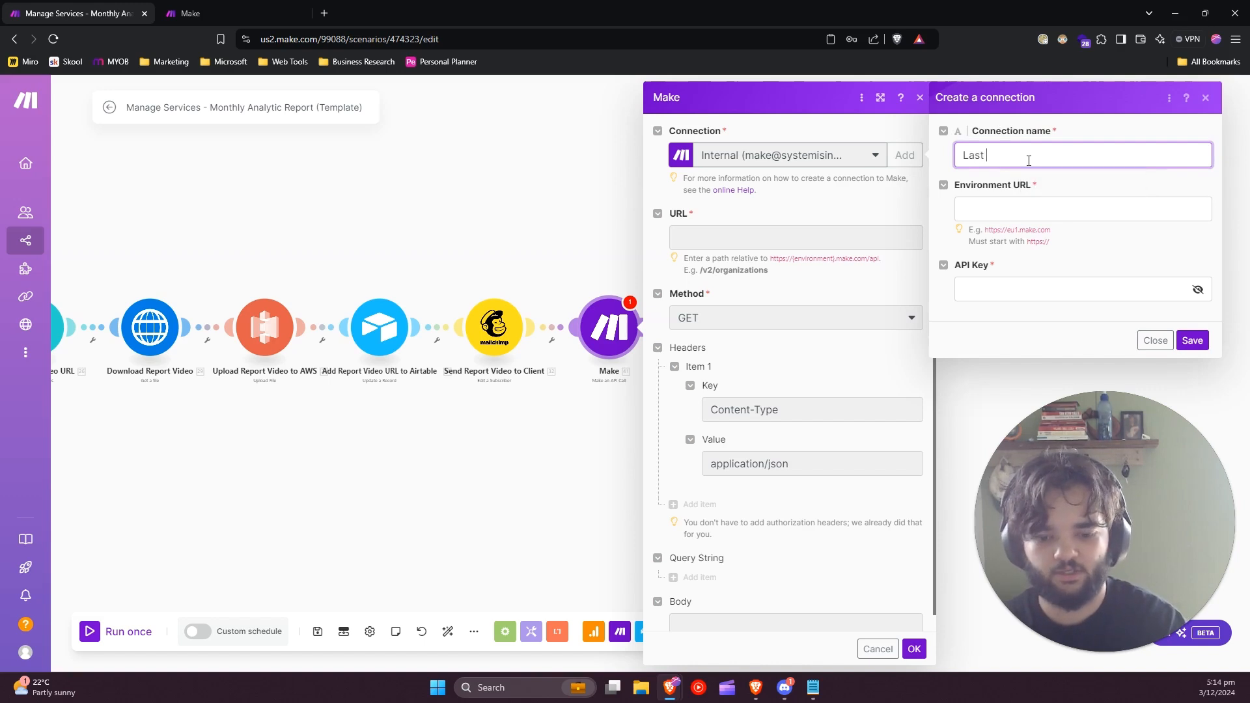
{"action": "type", "text": "Day LaN"}
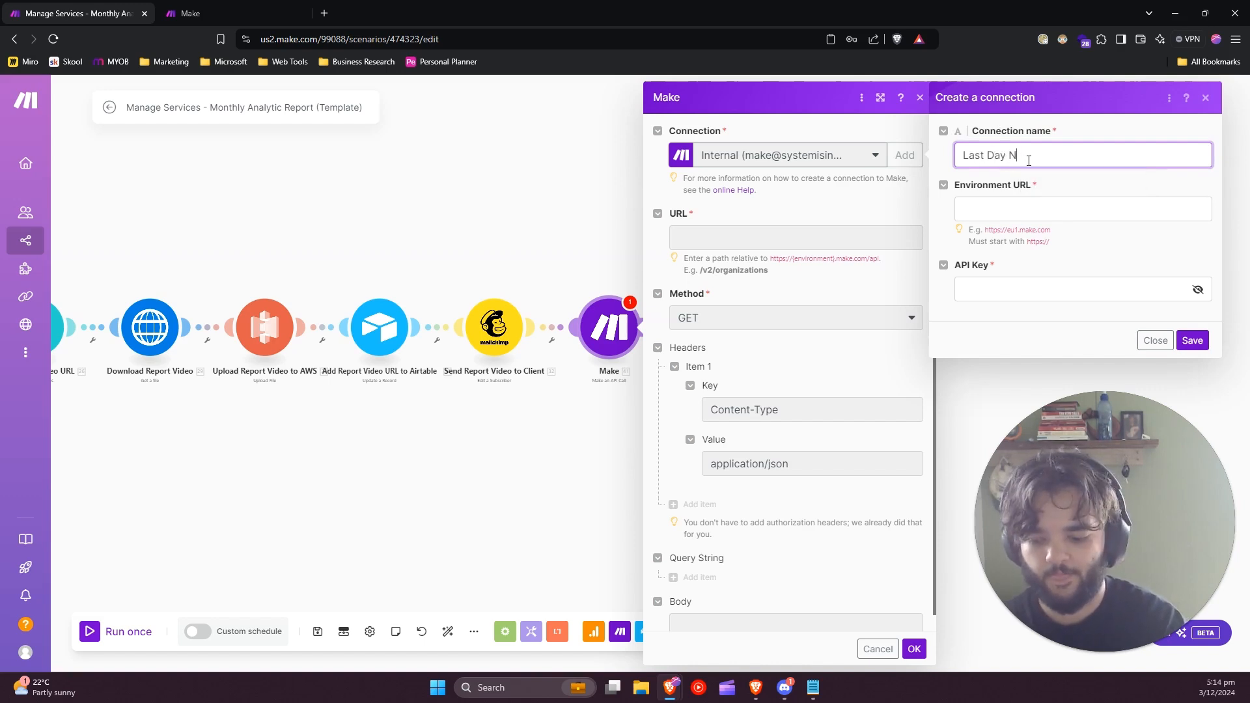
{"action": "type", "text": "ext Month"}
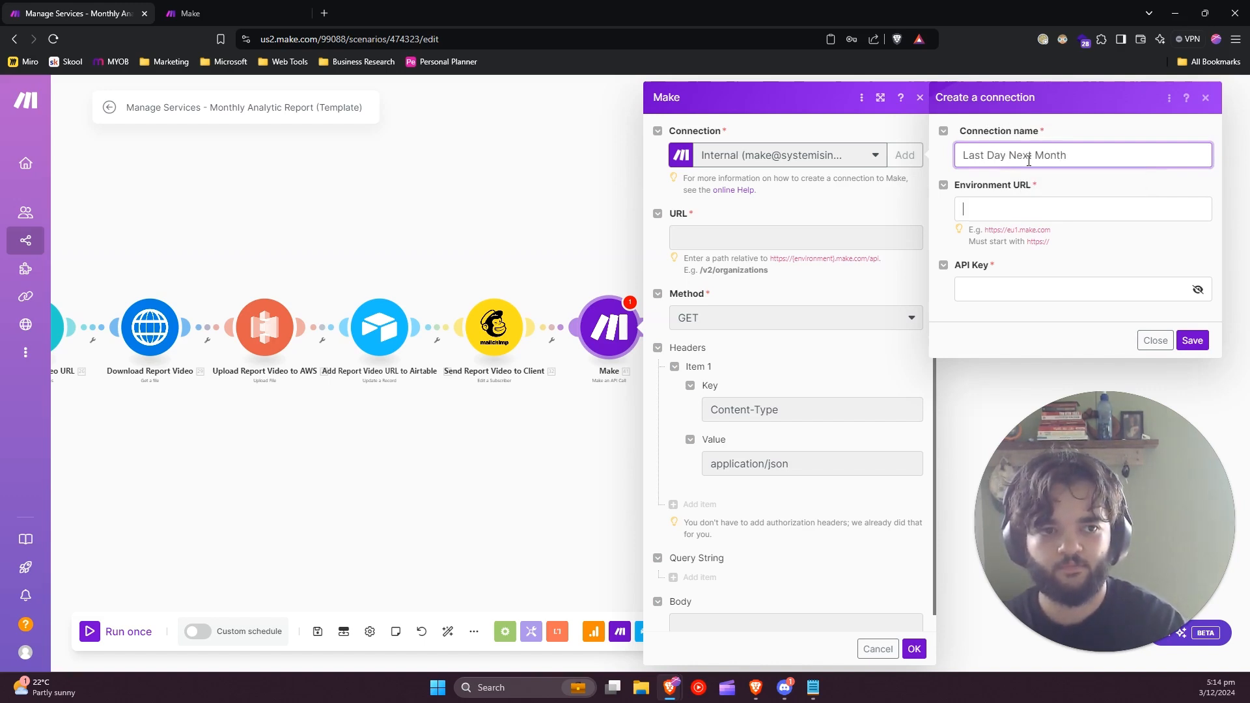
{"action": "key", "text": "Tab"}
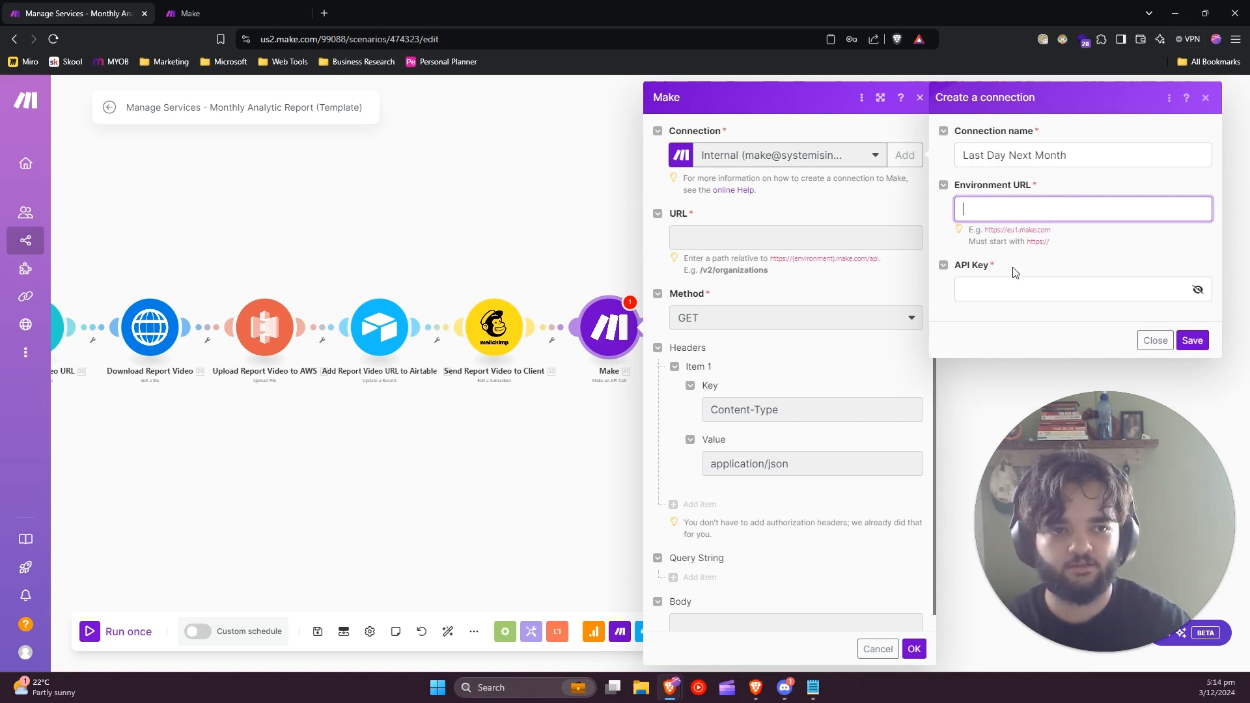
Paste the copied token as the connection's API key and reveal the entered key.
{"action": "left_click", "coordinate": [1016, 290]}
{"action": "key", "text": "ctrl+v"}
{"action": "left_click", "coordinate": [1199, 314]}
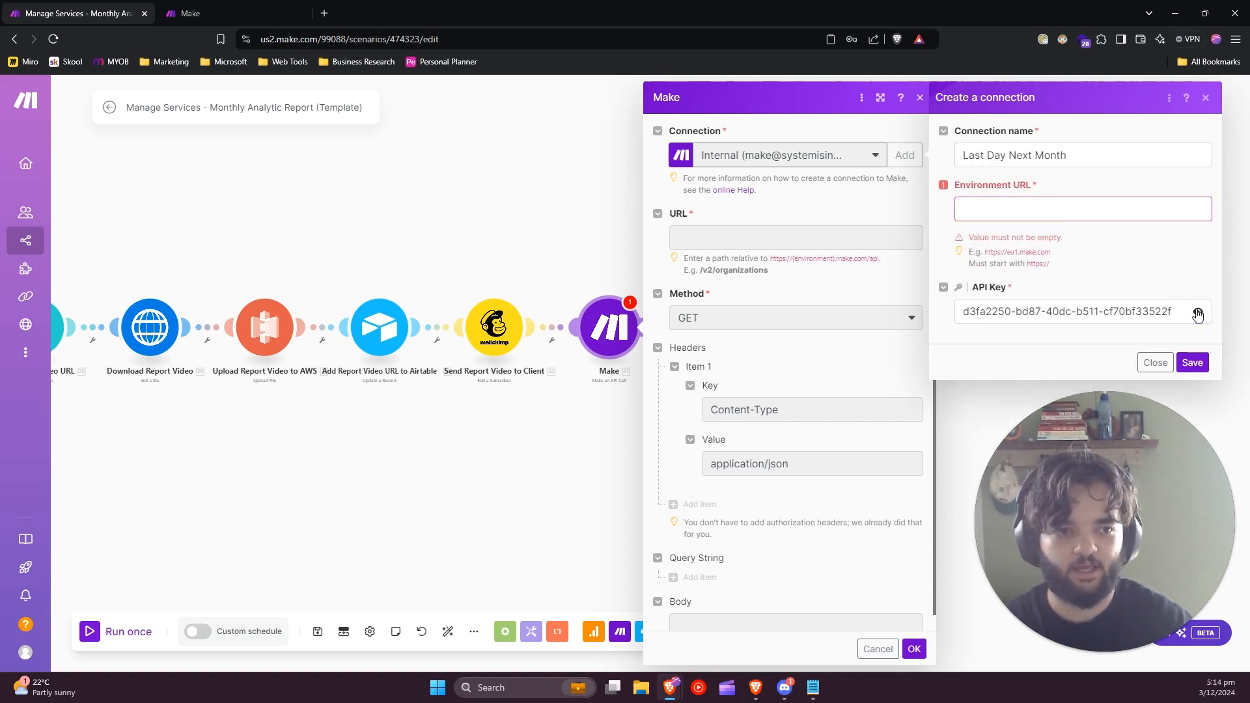
{"action": "left_click", "coordinate": [999, 199]}
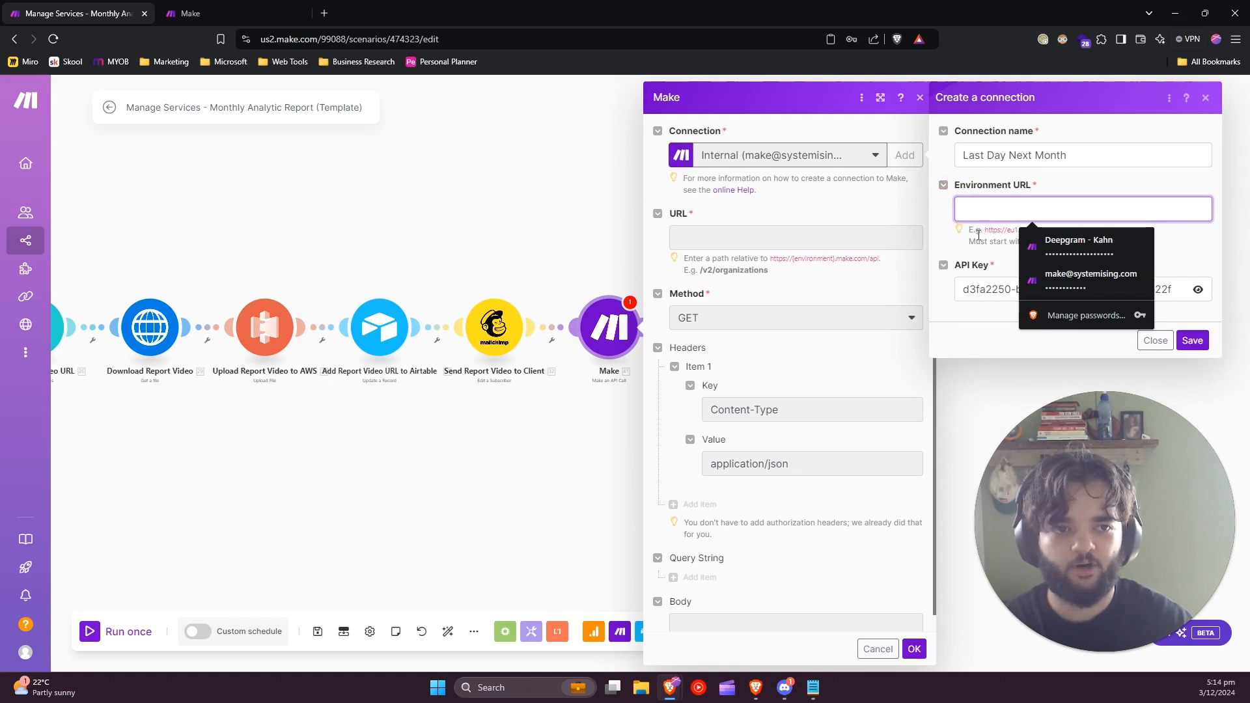
{"action": "left_click", "coordinate": [363, 94]}
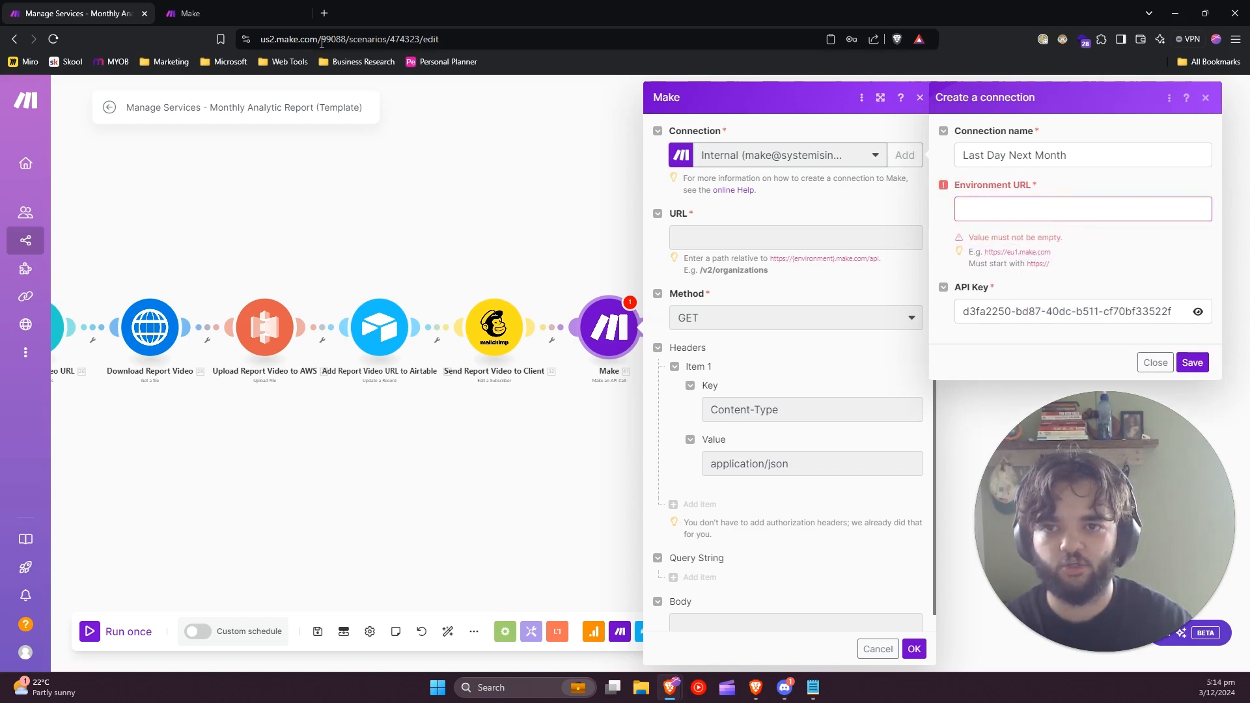
{"action": "left_click", "coordinate": [321, 40]}
{"action": "left_click", "coordinate": [356, 40]}
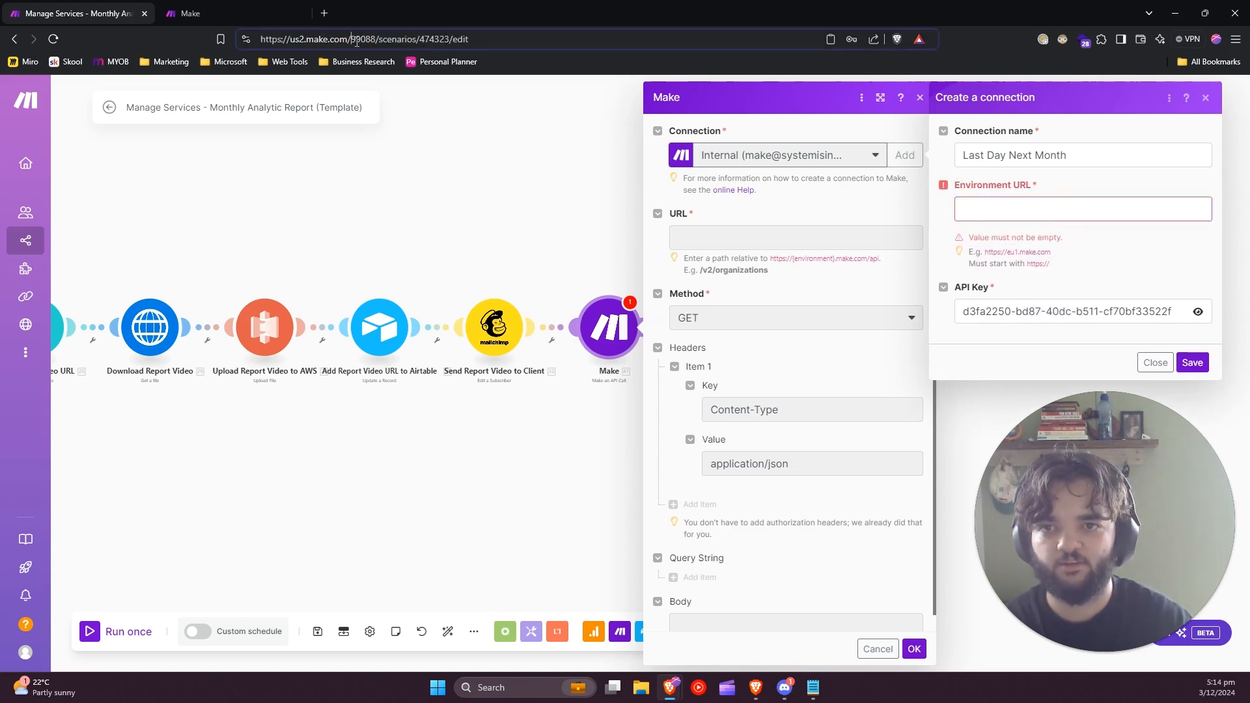
{"action": "left_click_drag", "start_coordinate": [351, 41], "coordinate": [263, 42]}
{"action": "key", "text": "ctrl+c"}
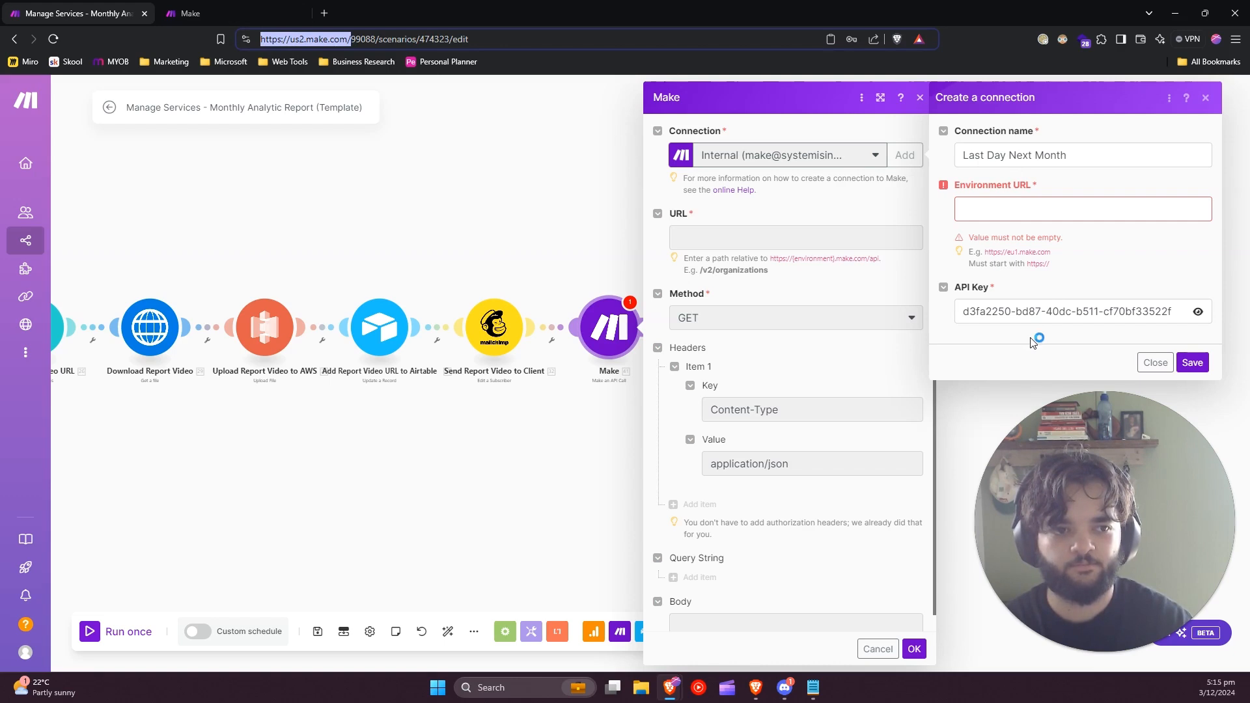
{"action": "left_click", "coordinate": [1054, 209]}
{"action": "key", "text": "ctrl+v"}
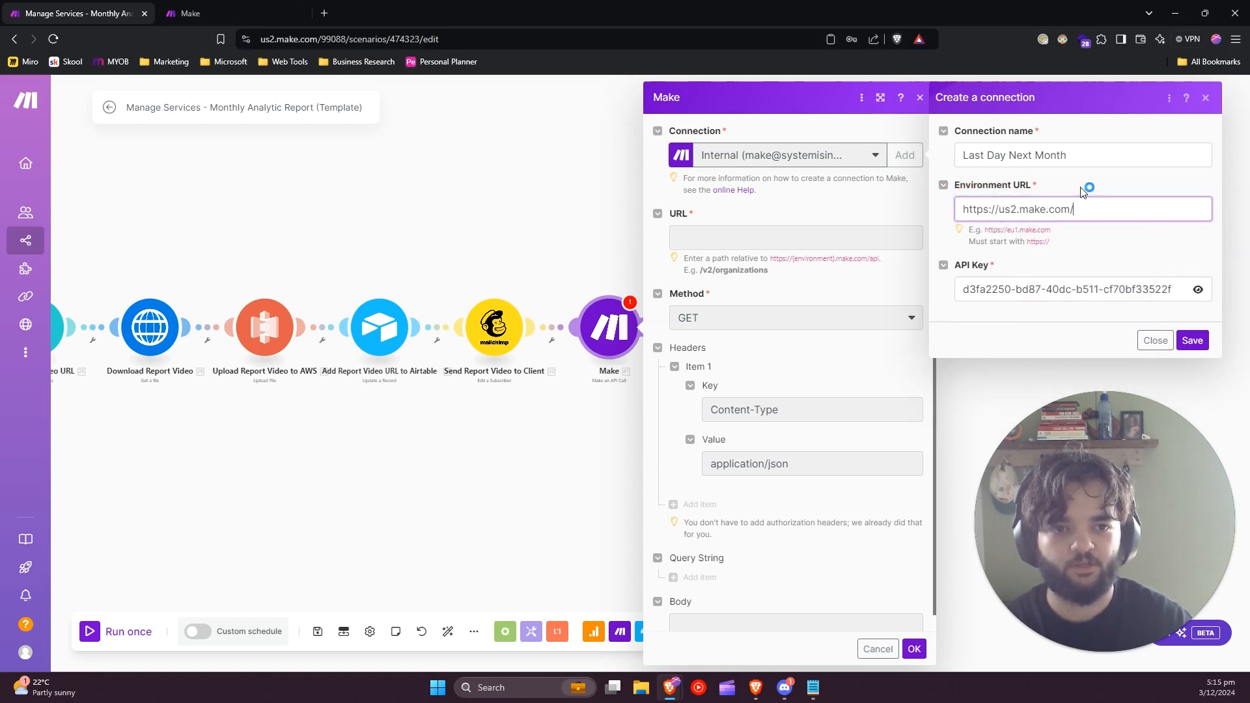
{"action": "left_click", "coordinate": [1193, 340]}
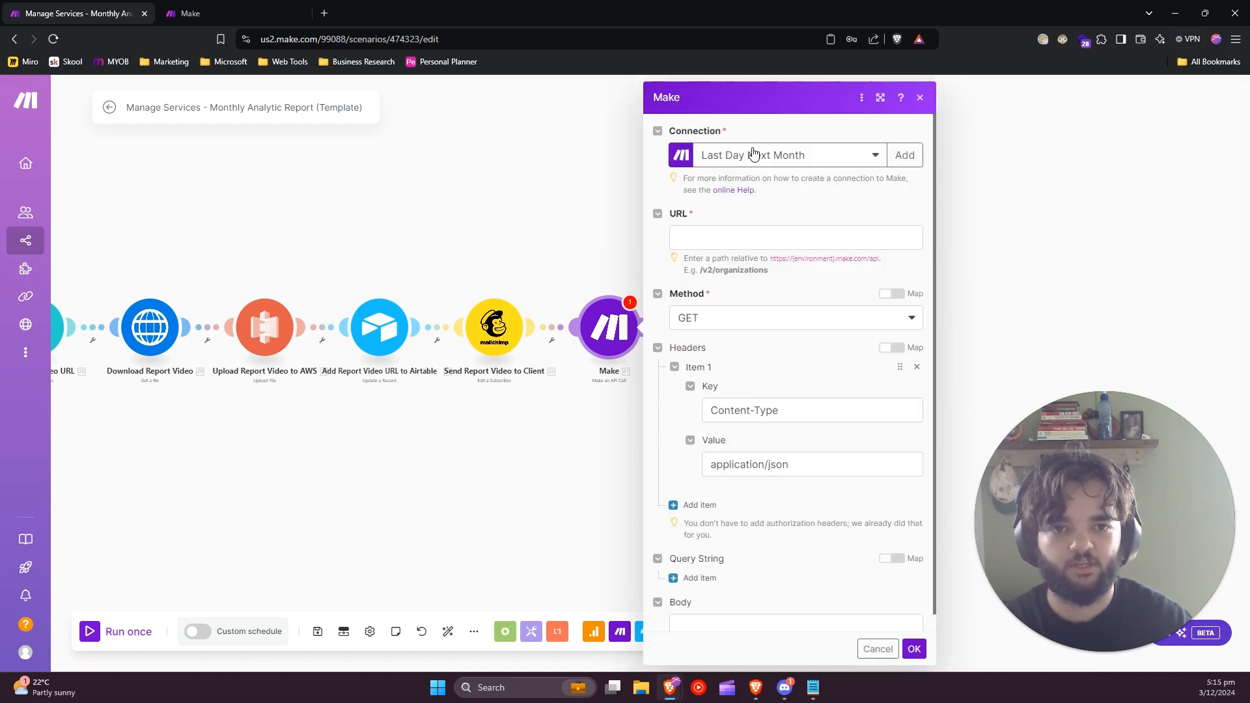
Set the API call's URL to /v2/scenarios/ followed by the Scenario id system variable.
{"action": "left_click", "coordinate": [756, 233]}
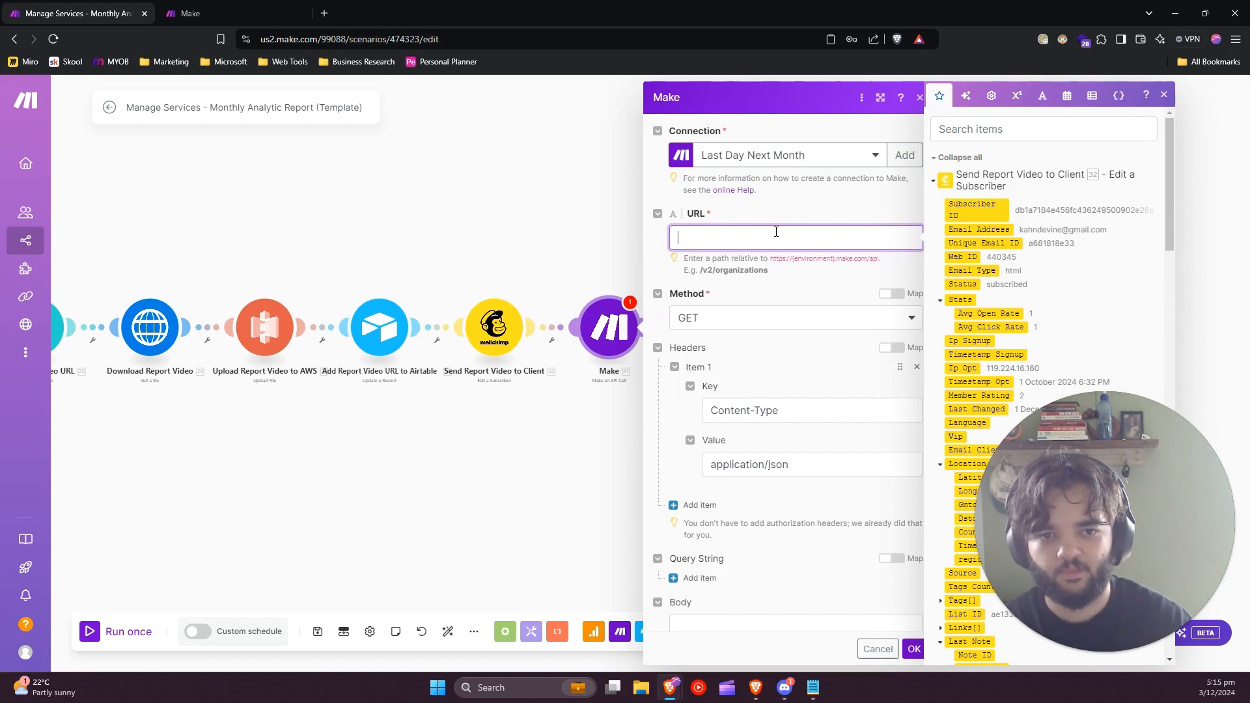
{"action": "type", "text": "/v2/s"}
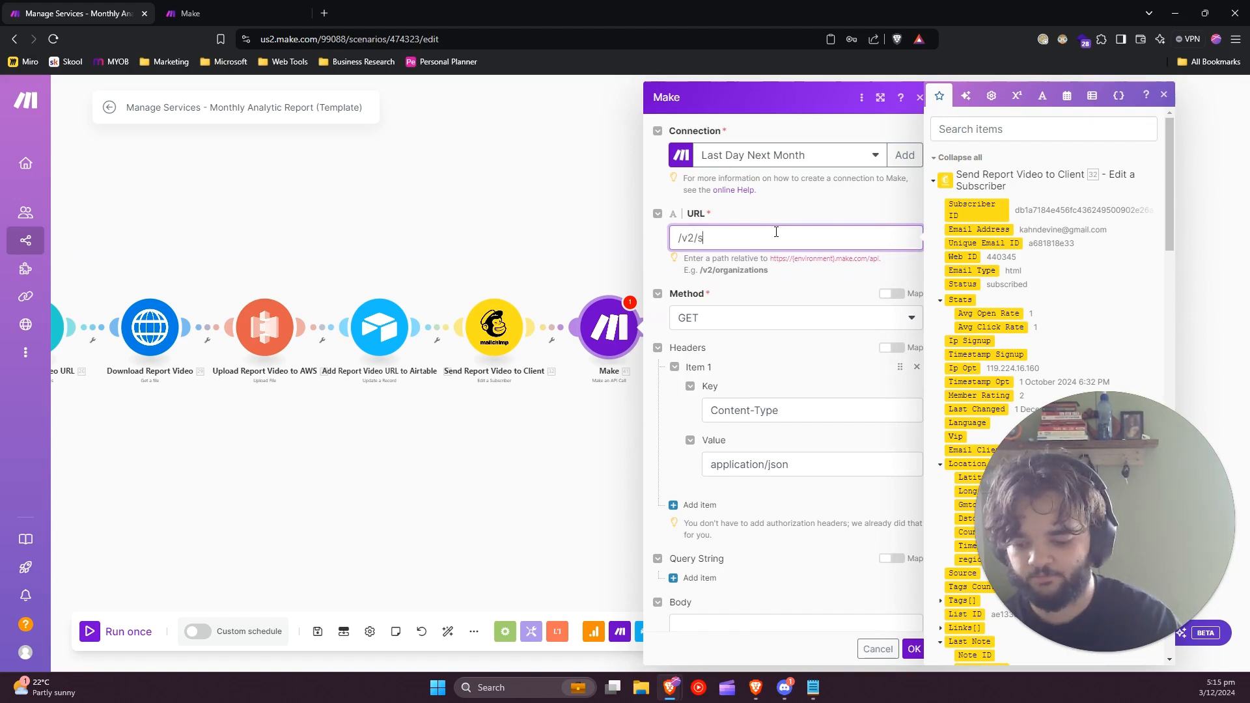
{"action": "type", "text": "cenario"}
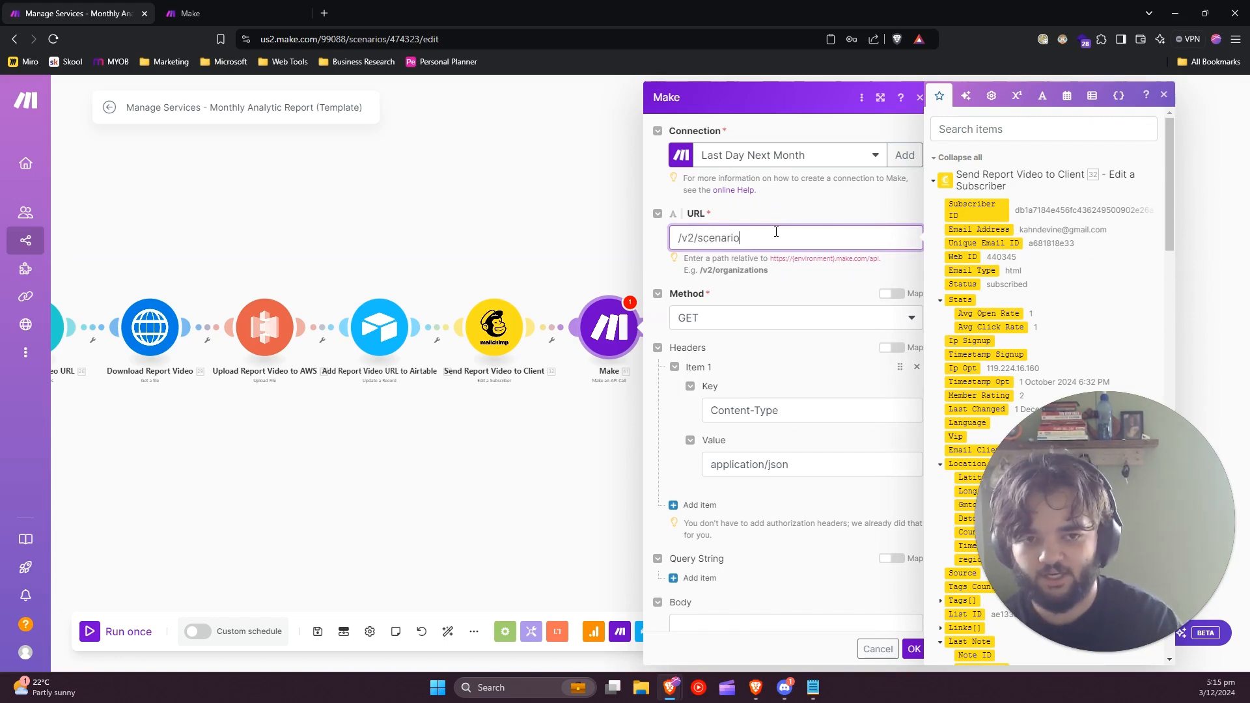
{"action": "type", "text": "s/"}
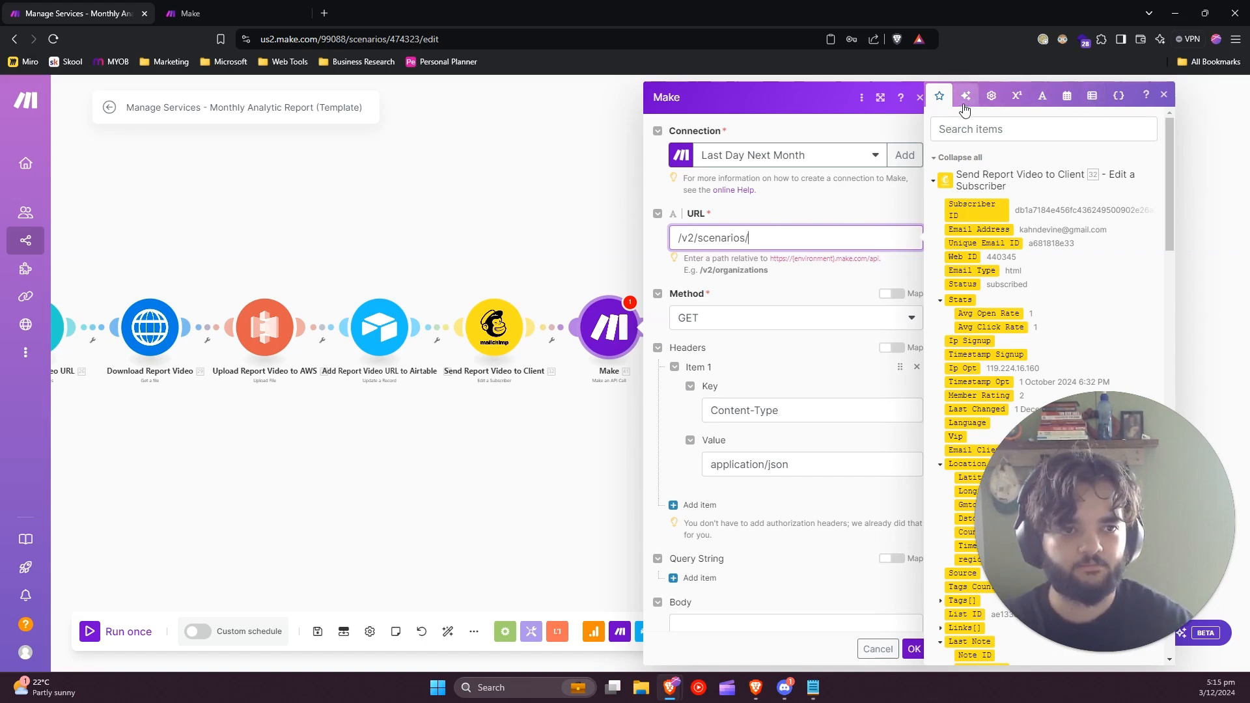
{"action": "left_click", "coordinate": [1119, 97]}
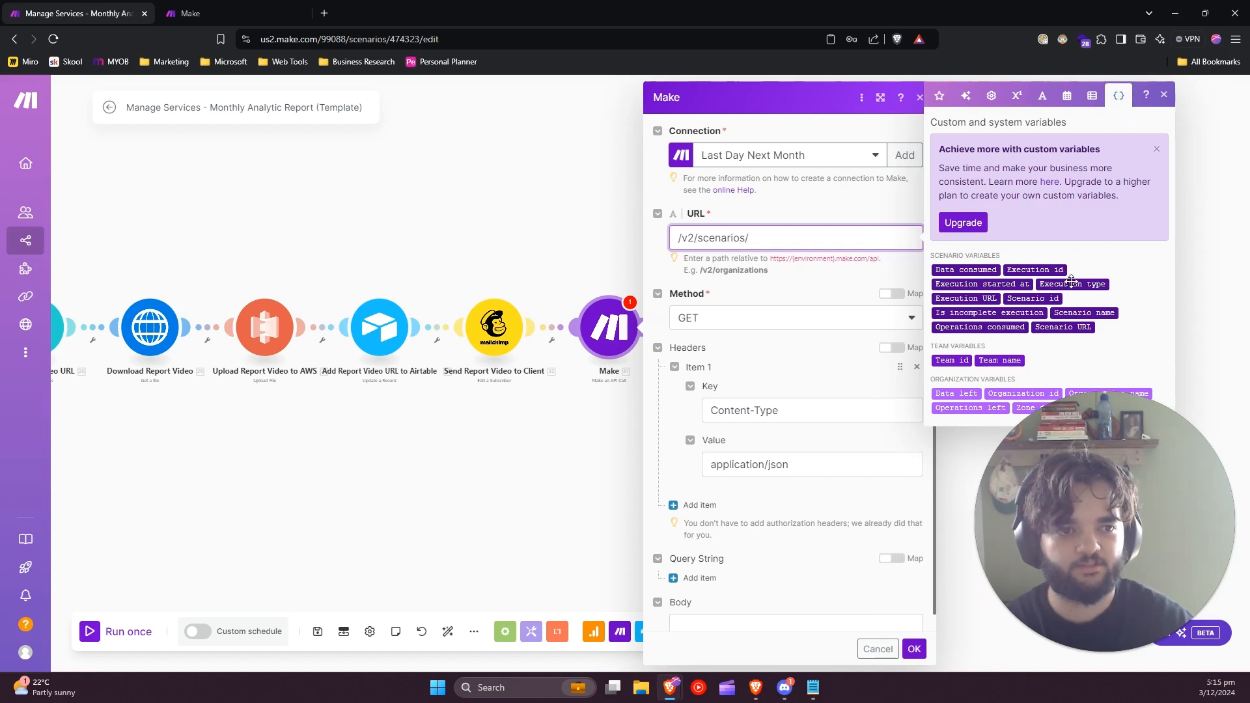
{"action": "left_click", "coordinate": [1034, 298]}
{"action": "left_click", "coordinate": [818, 219]}
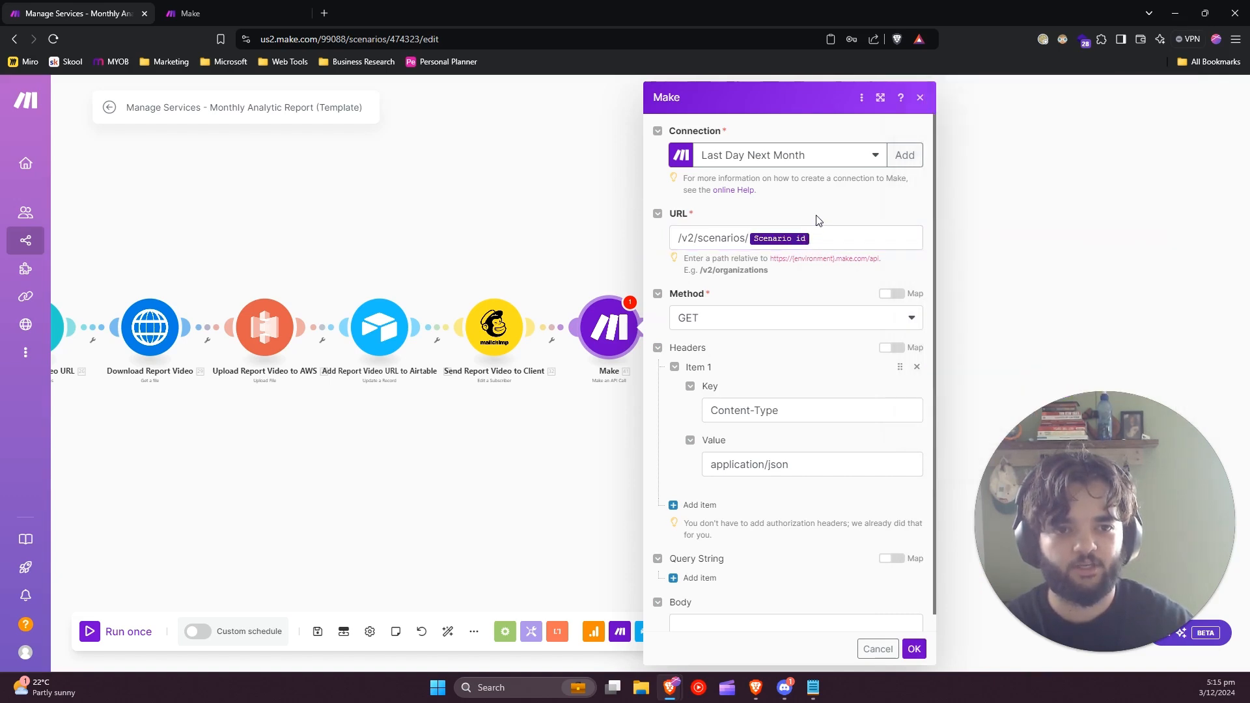
{"action": "left_click_drag", "start_coordinate": [679, 242], "coordinate": [785, 257]}
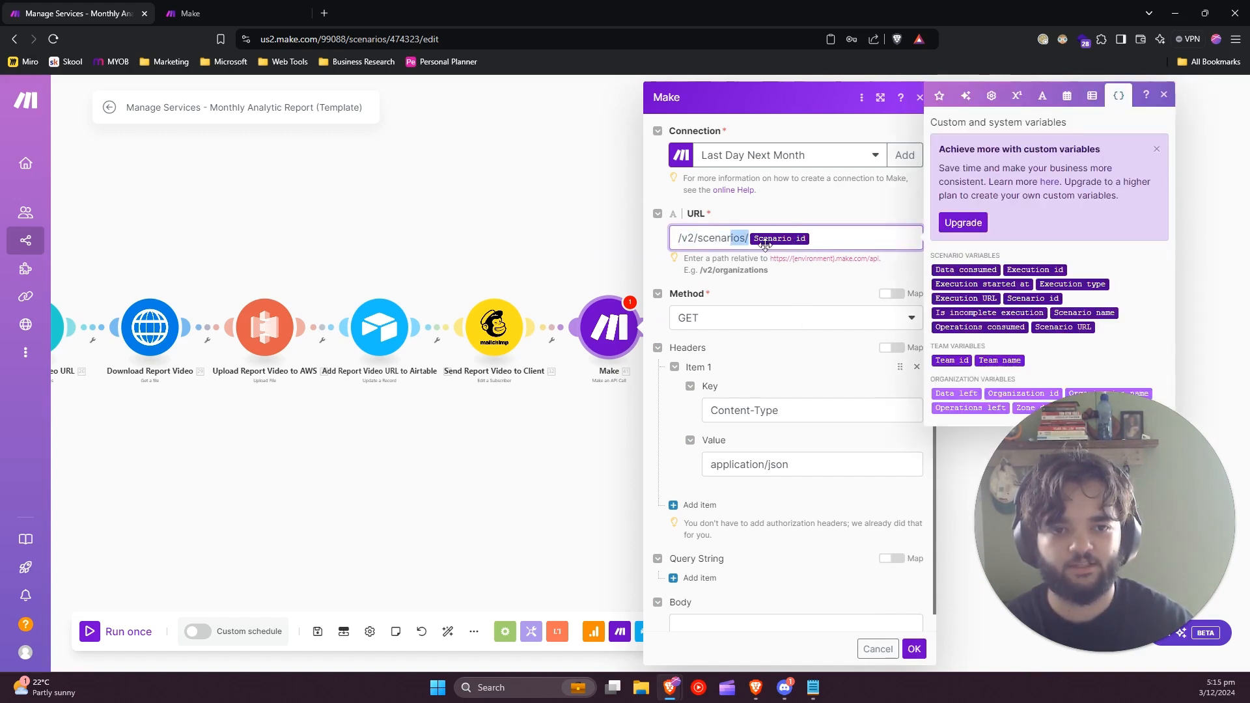
Set the API call's method to PATCH.
{"action": "left_click", "coordinate": [832, 316]}
{"action": "left_click", "coordinate": [832, 319]}
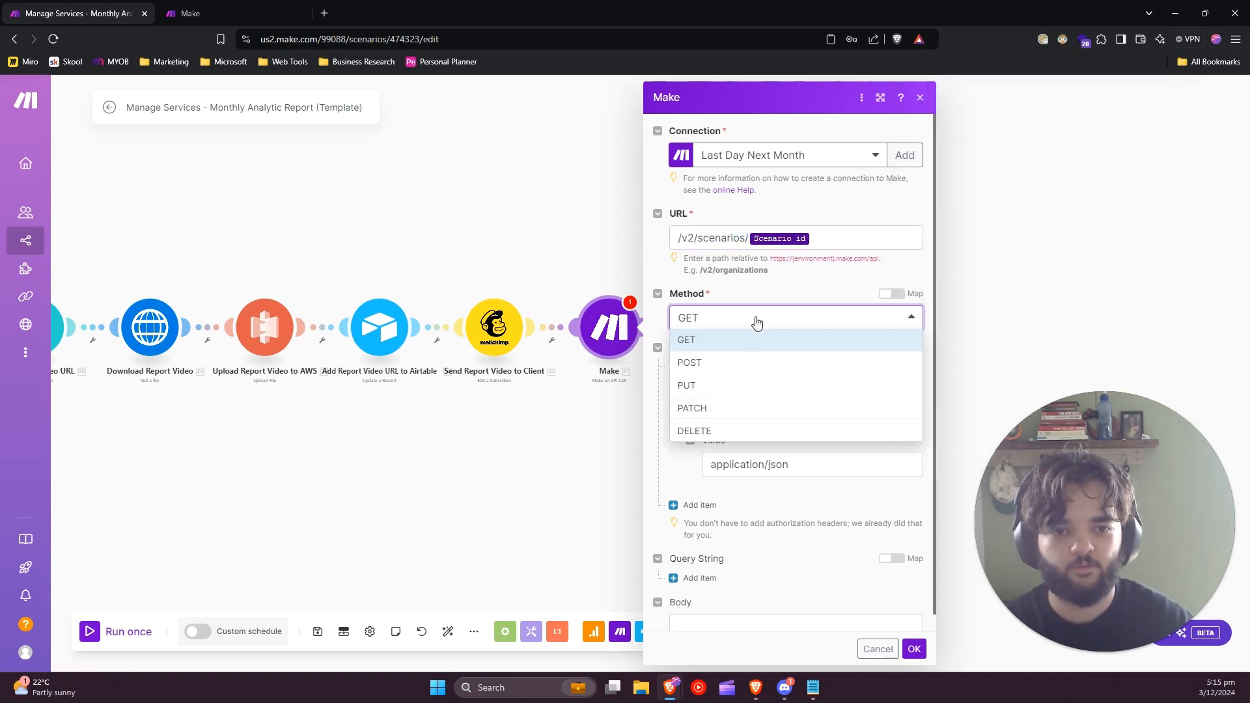
{"action": "left_click", "coordinate": [711, 405]}
Paste the prepared "once" scheduling JSON as the body, with addMonths 3, setDate 0, setHour 8, setMinute 30 and setSecond 0, and save the module.
{"action": "scroll", "coordinate": [731, 403], "scroll_direction": "down", "scroll_amount": 1}
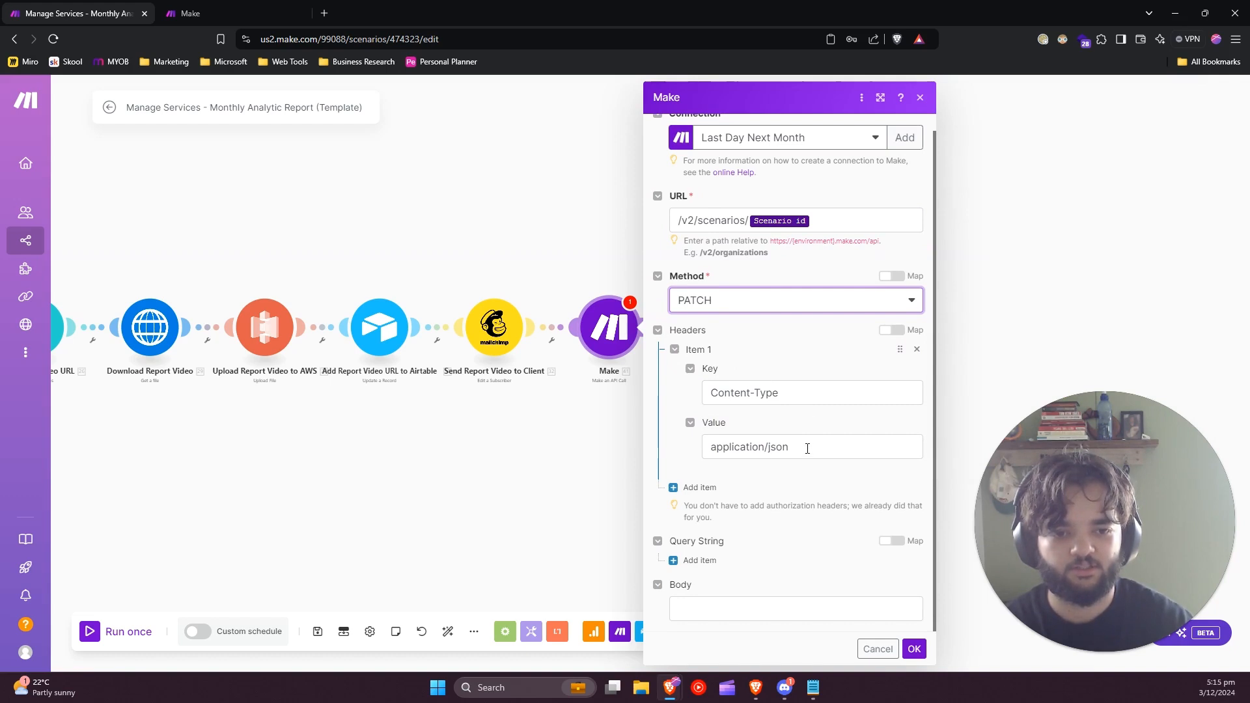
{"action": "left_click", "coordinate": [723, 606]}
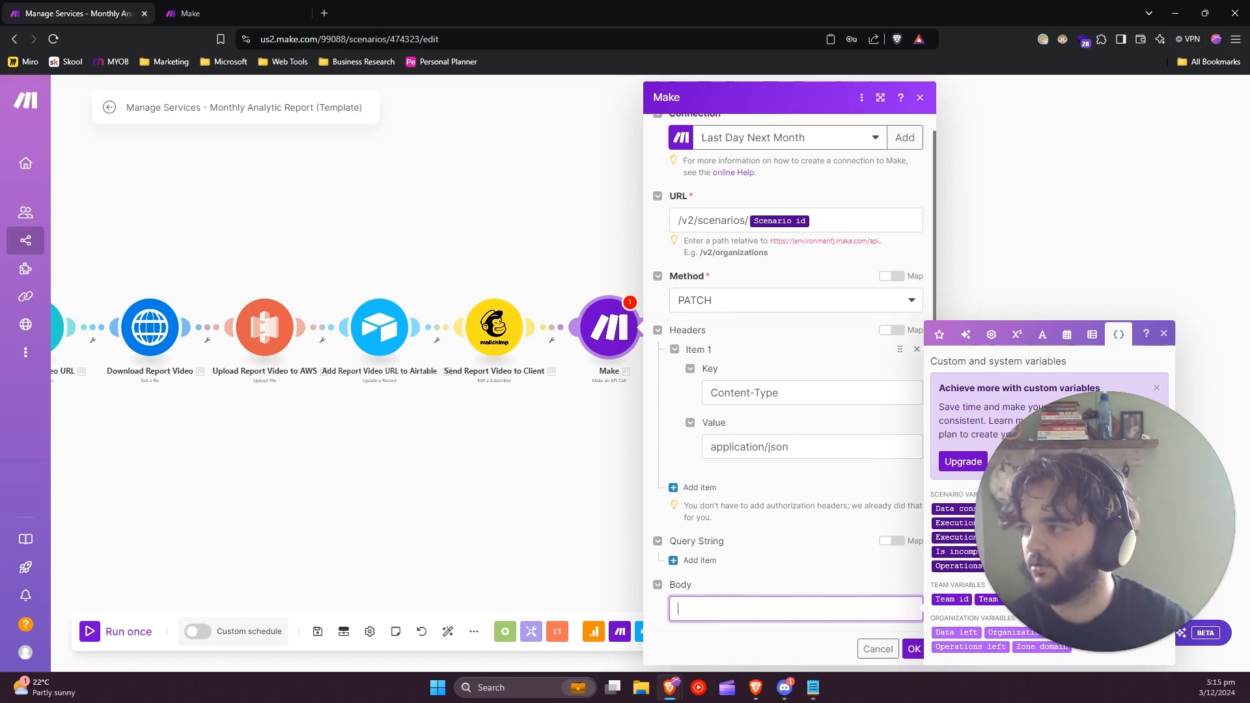
{"action": "key", "text": "alt+Tab"}
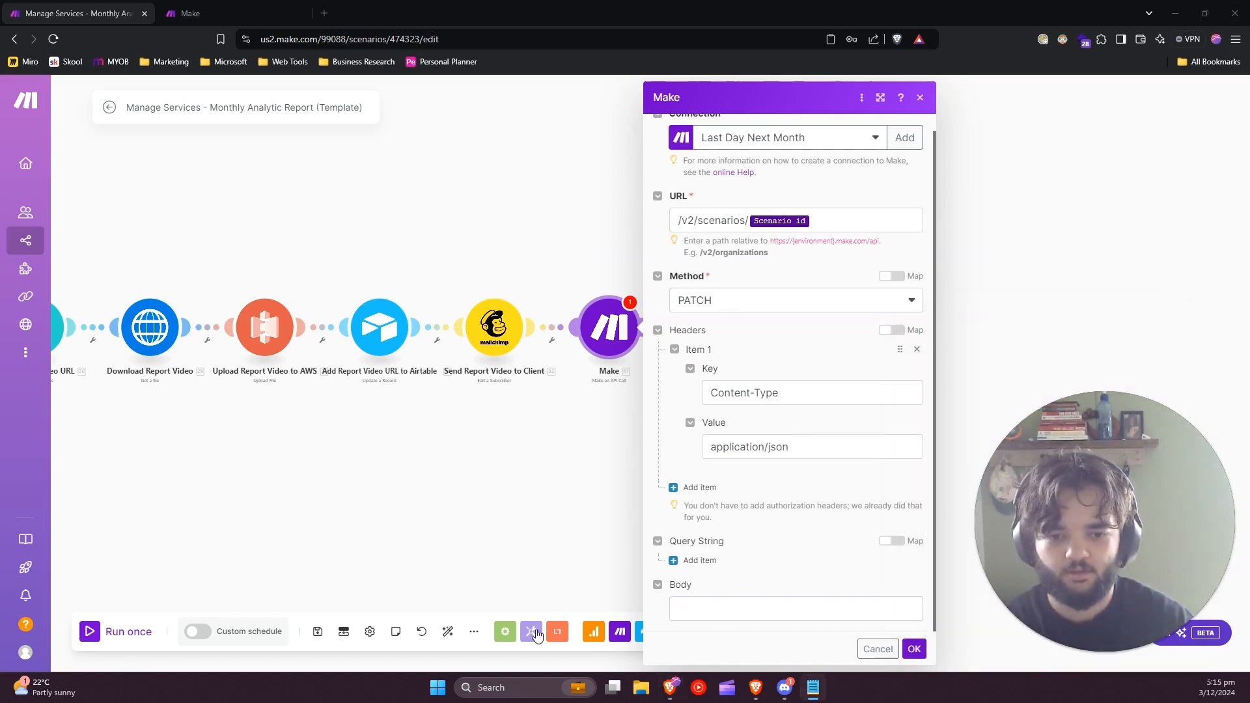
{"action": "left_click", "coordinate": [734, 606]}
{"action": "type", "text": "{   \"scheduling\": \"{ \\\"date\\\": \\\"setSecond(setMinute(setHour(setDate(addMonths(now; 3); 0); 8); 30); 0)\\\", \\\"type\\\": \\\"once\\\" }\" }"}
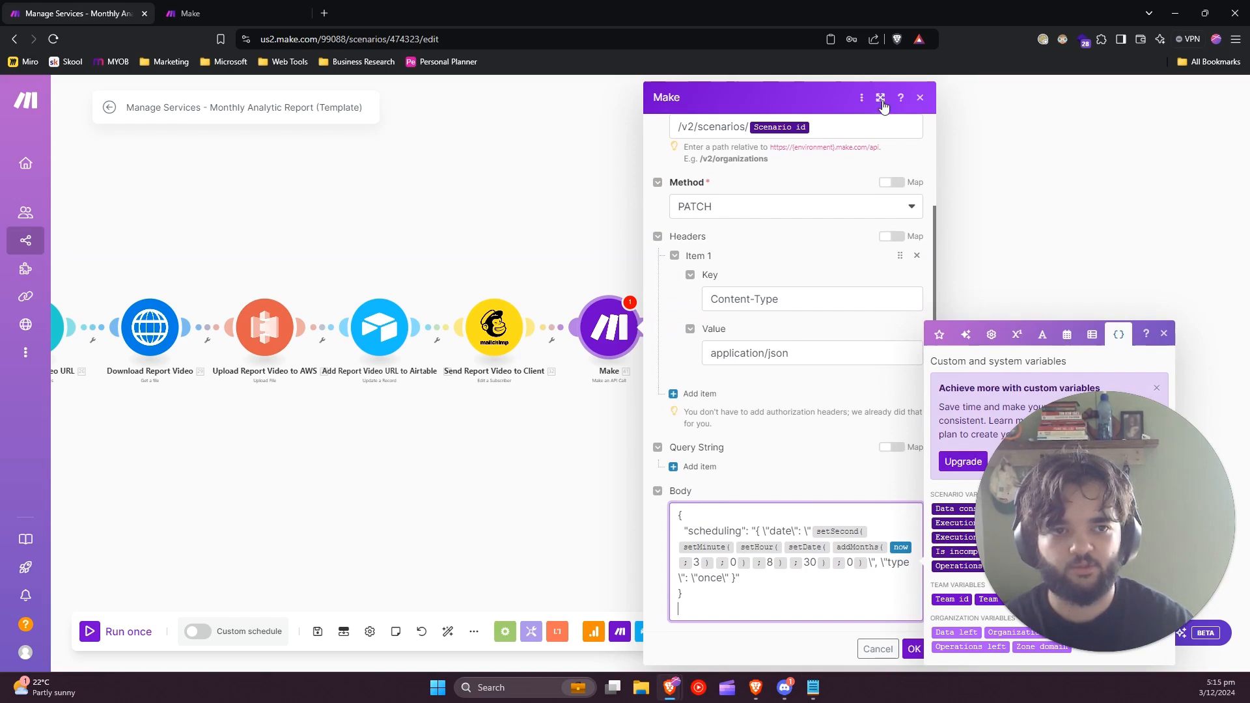
{"action": "left_click", "coordinate": [881, 99]}
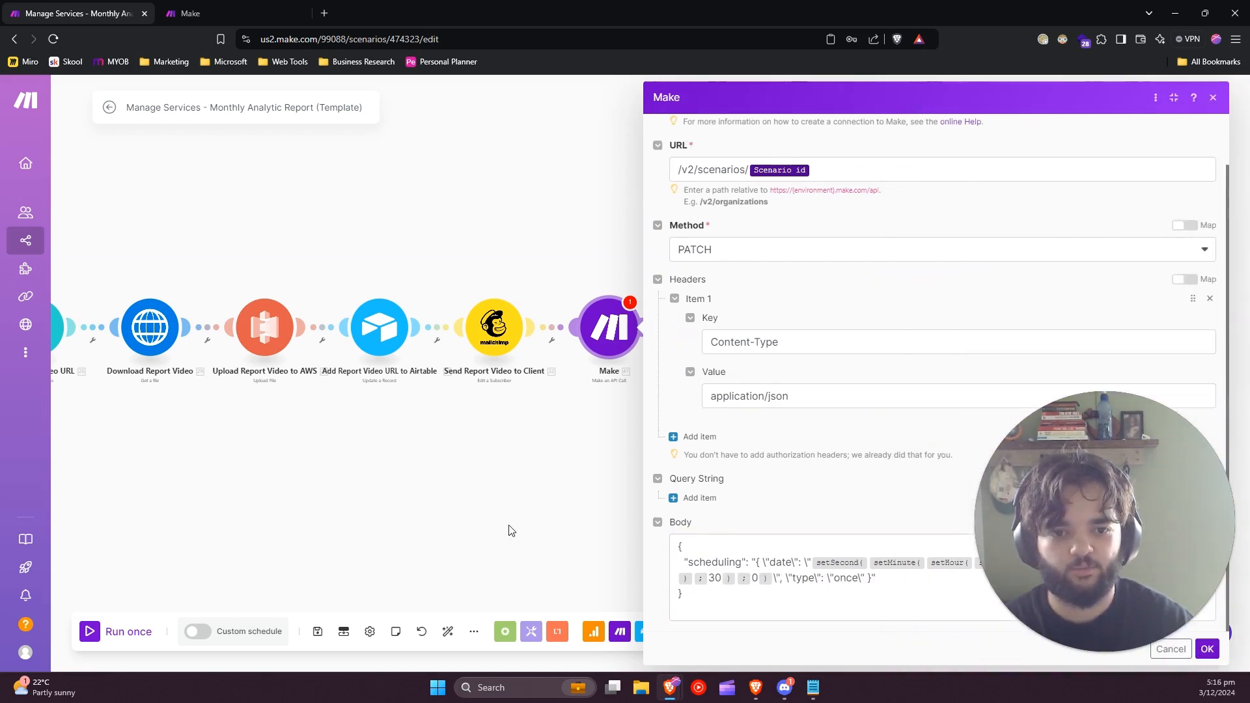
{"action": "left_click_drag", "start_coordinate": [510, 533], "coordinate": [291, 499]}
{"action": "left_click_drag", "start_coordinate": [364, 528], "coordinate": [243, 516]}
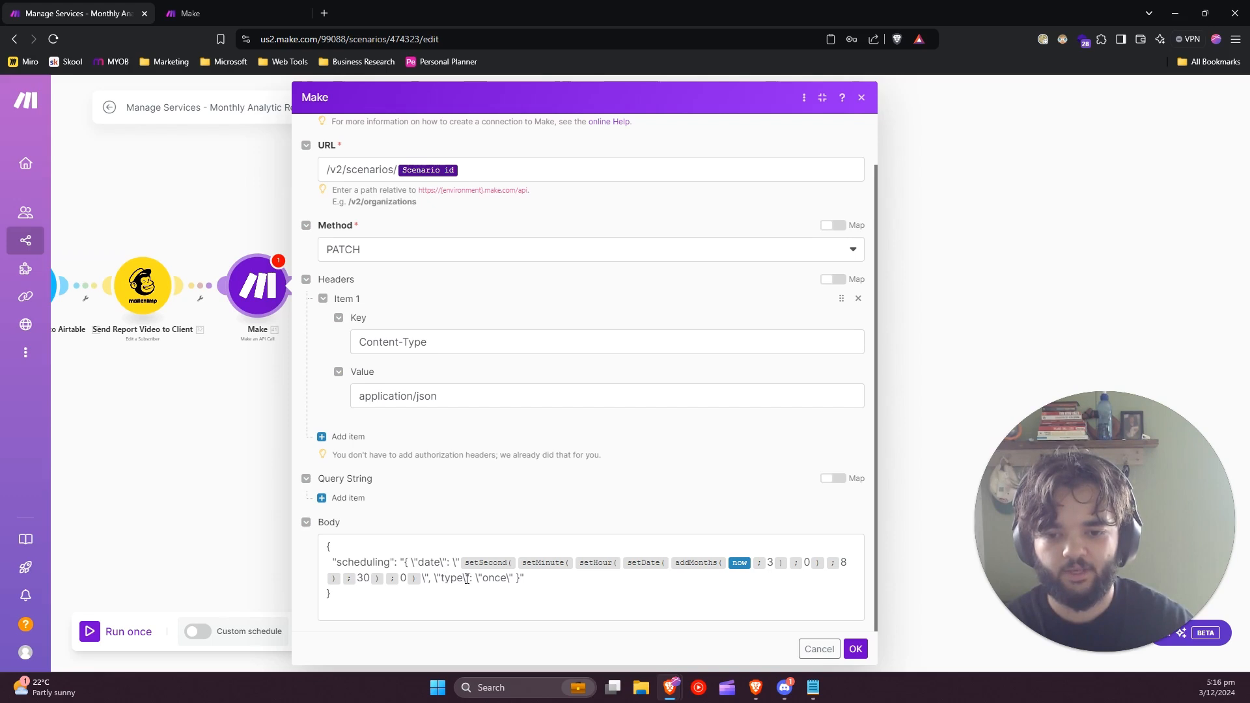
{"action": "left_click", "coordinate": [855, 649]}
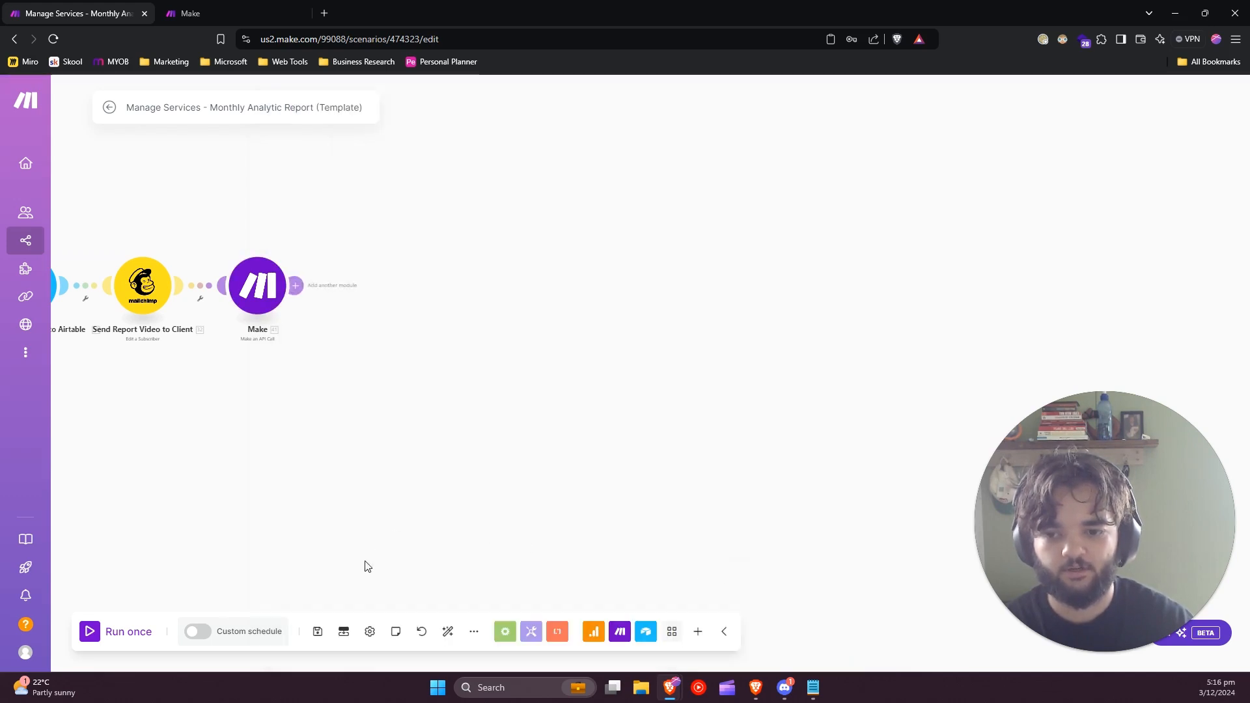
Examine the Once option and its date setting in the scenario's schedule settings, and close them without saving.
{"action": "left_click", "coordinate": [245, 635]}
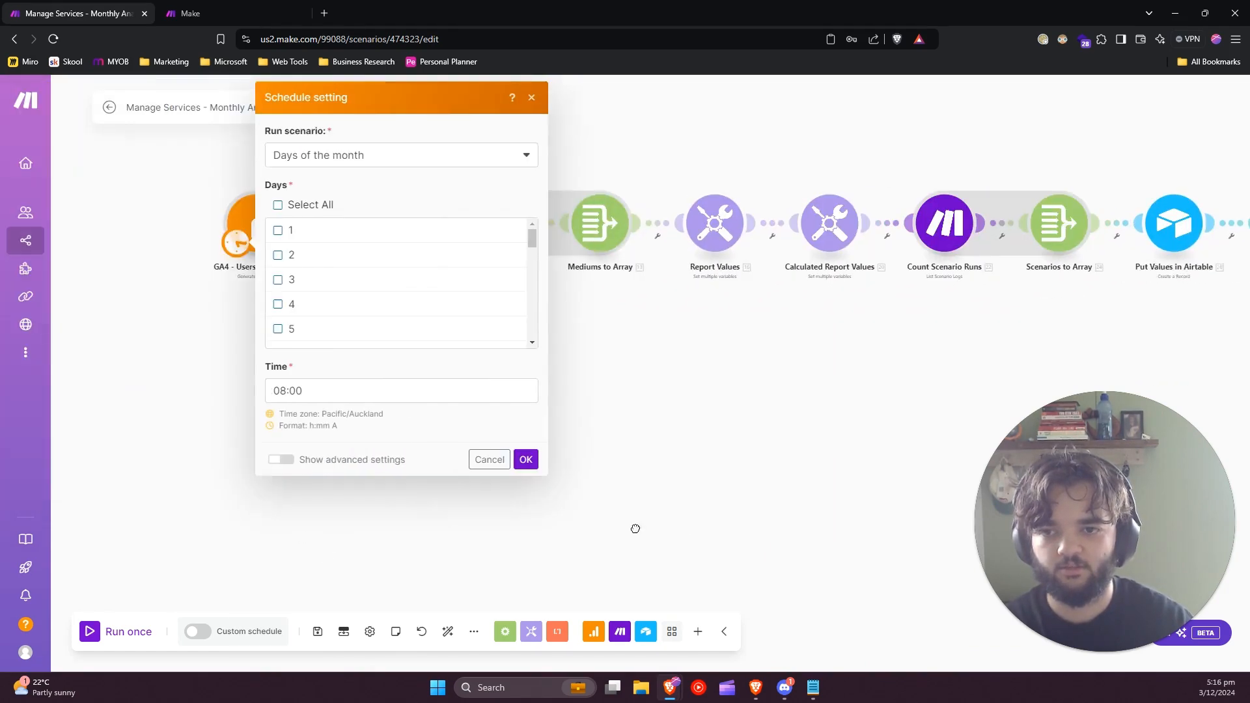
{"action": "left_click_drag", "start_coordinate": [590, 544], "coordinate": [670, 576]}
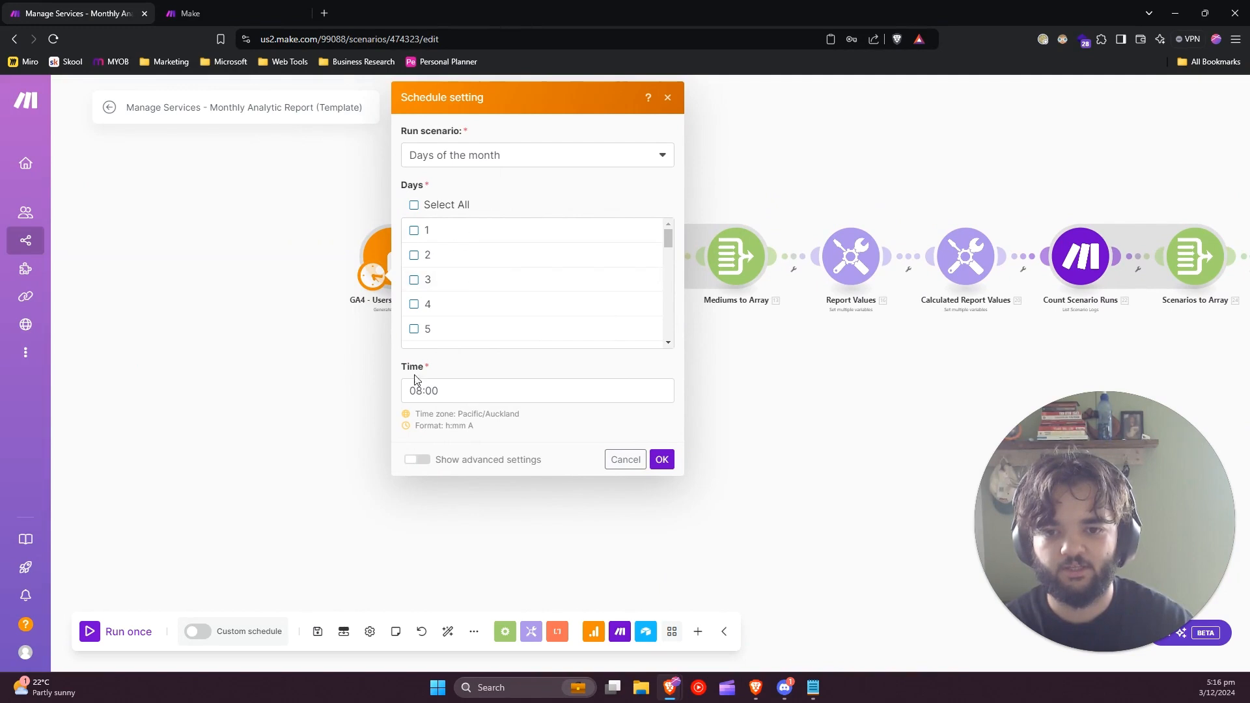
{"action": "left_click", "coordinate": [479, 161]}
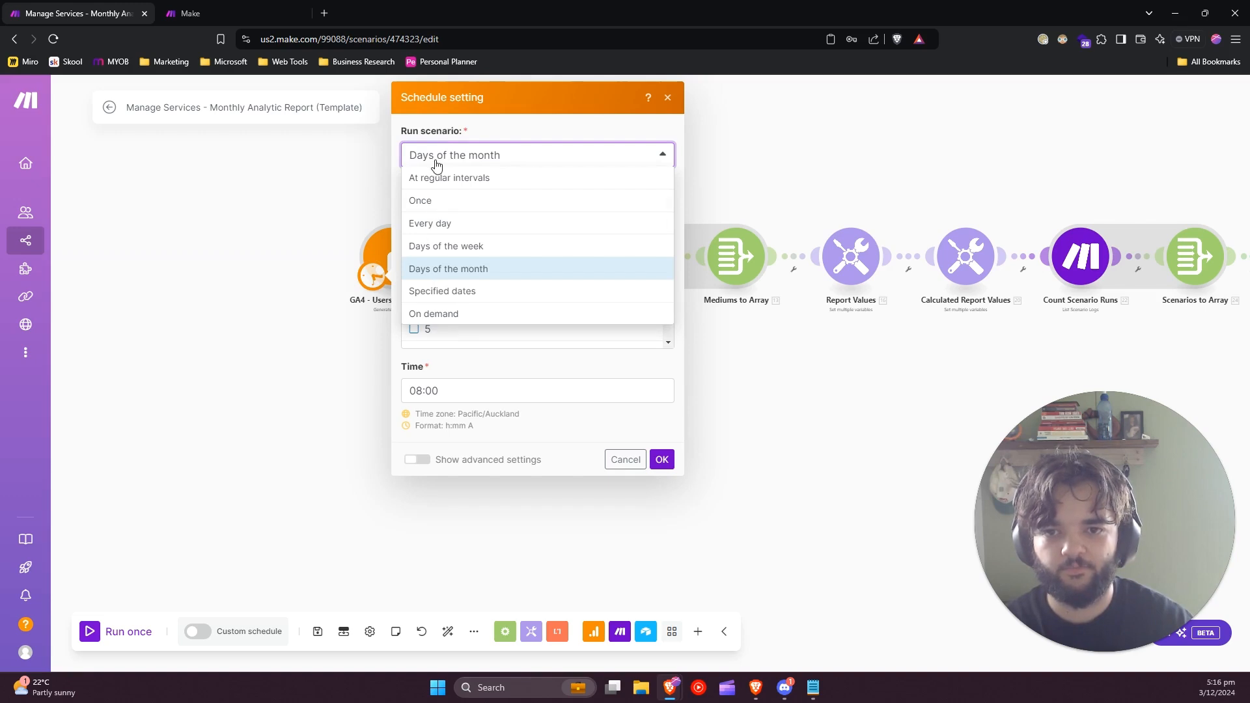
{"action": "left_click", "coordinate": [442, 203]}
{"action": "left_click", "coordinate": [459, 298]}
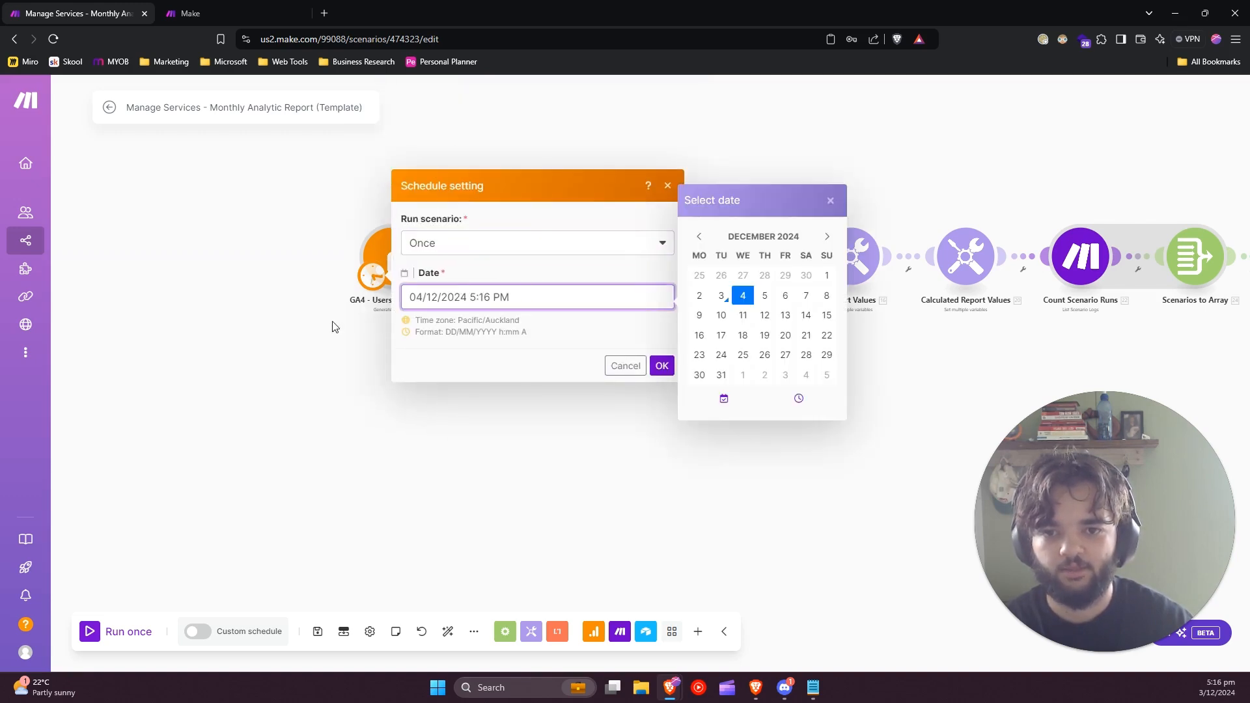
{"action": "left_click", "coordinate": [612, 369]}
Reopen the final Make module and set the addMonths number in the request body to 2.
{"action": "left_click_drag", "start_coordinate": [894, 580], "coordinate": [352, 530]}
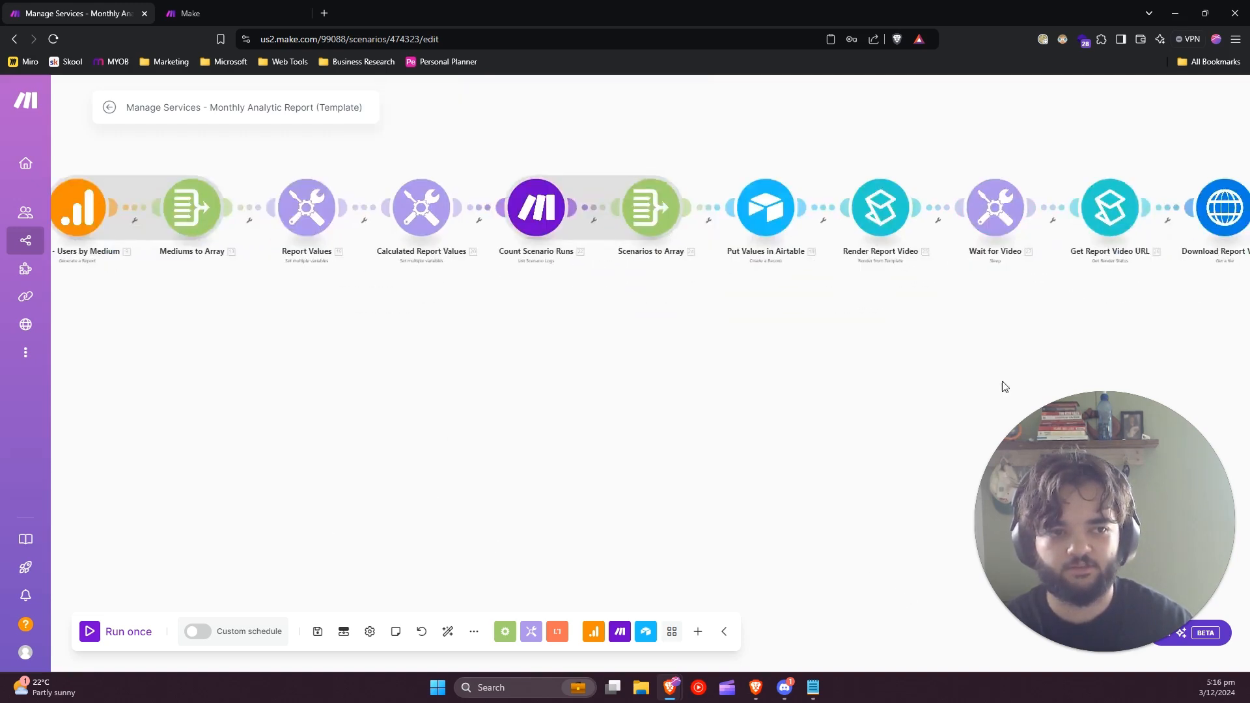
{"action": "left_click_drag", "start_coordinate": [1003, 383], "coordinate": [437, 468]}
{"action": "left_click_drag", "start_coordinate": [789, 432], "coordinate": [258, 428]}
{"action": "left_click", "coordinate": [588, 286]}
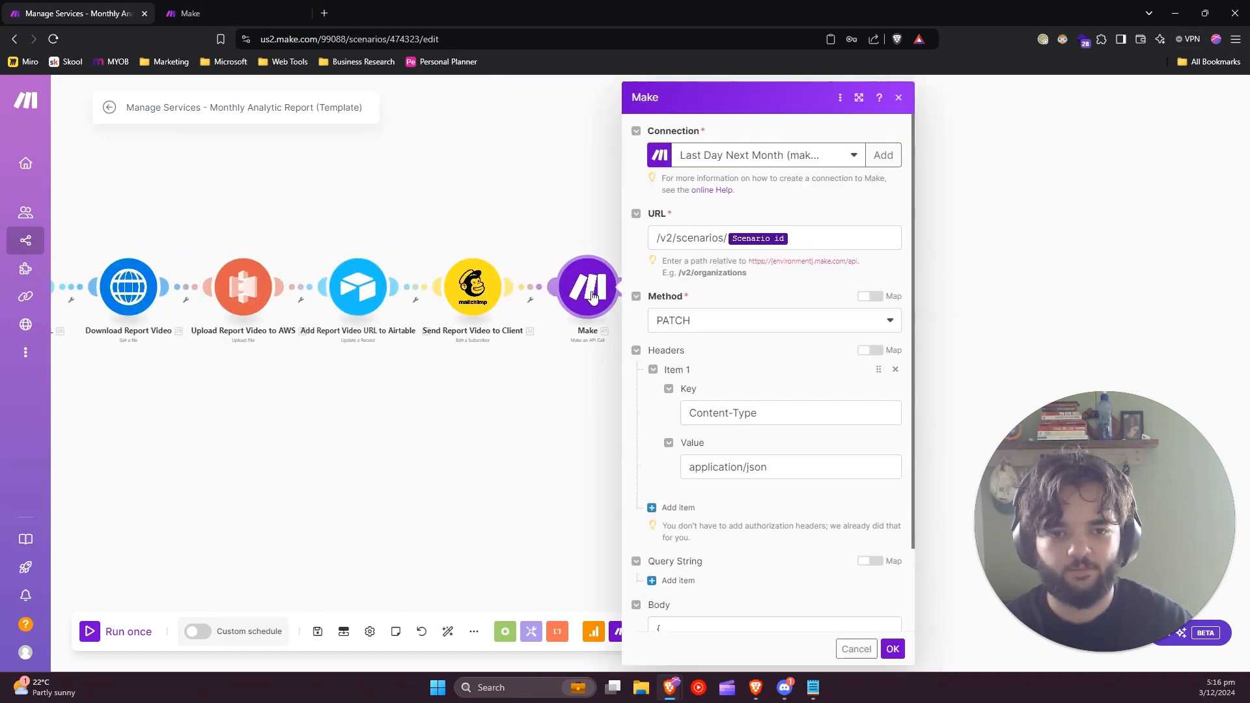
{"action": "scroll", "coordinate": [758, 493], "scroll_direction": "down", "scroll_amount": 2}
{"action": "scroll", "coordinate": [757, 493], "scroll_direction": "down", "scroll_amount": 1}
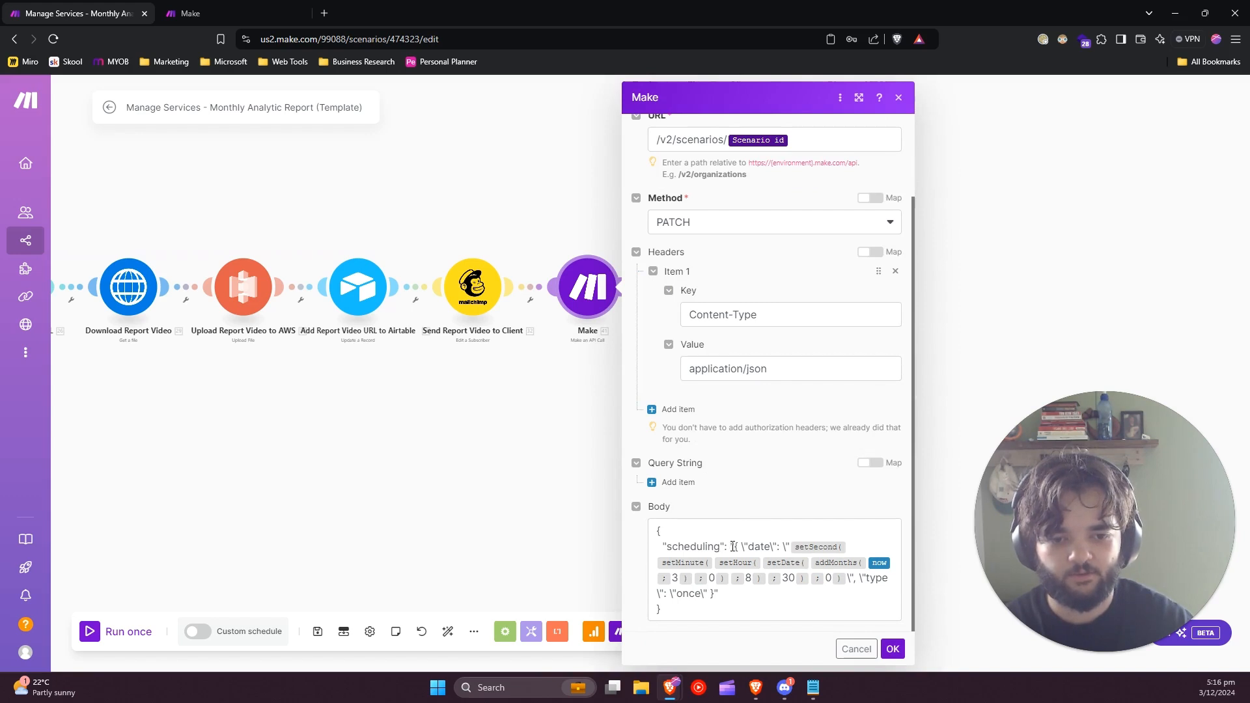
{"action": "left_click_drag", "start_coordinate": [667, 548], "coordinate": [771, 547]}
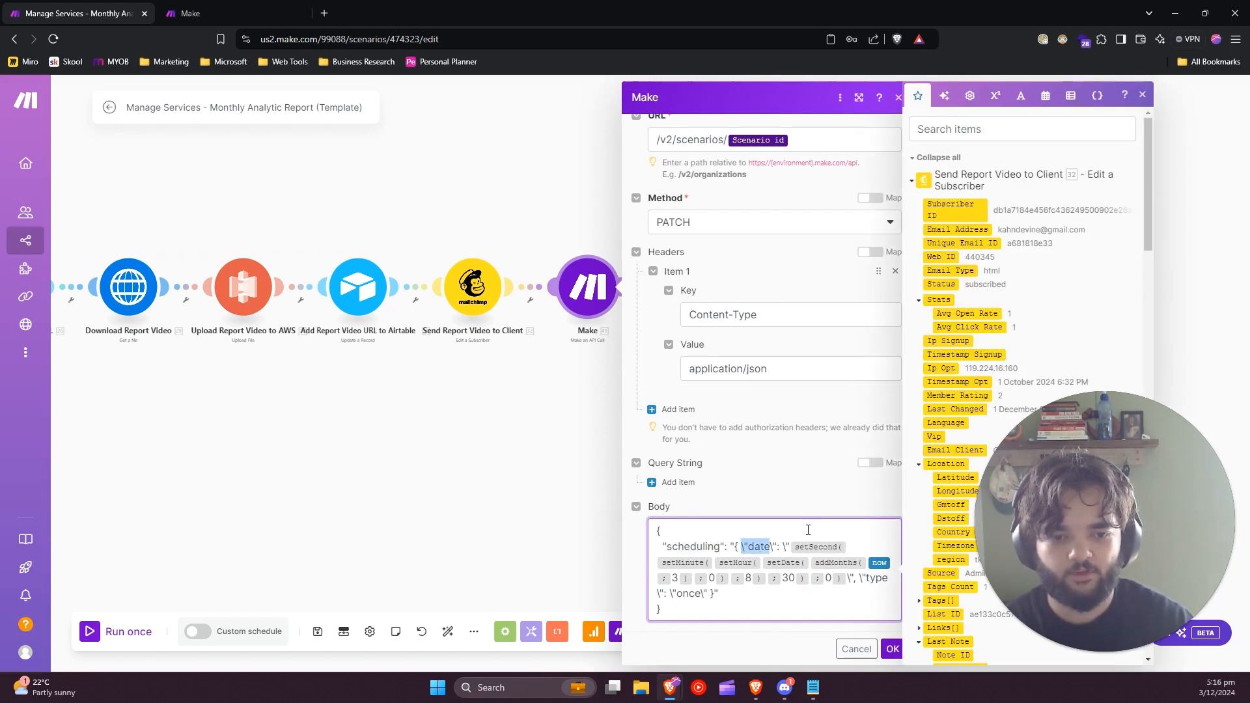
{"action": "left_click", "coordinate": [808, 530]}
{"action": "mouse_move", "coordinate": [827, 565]}
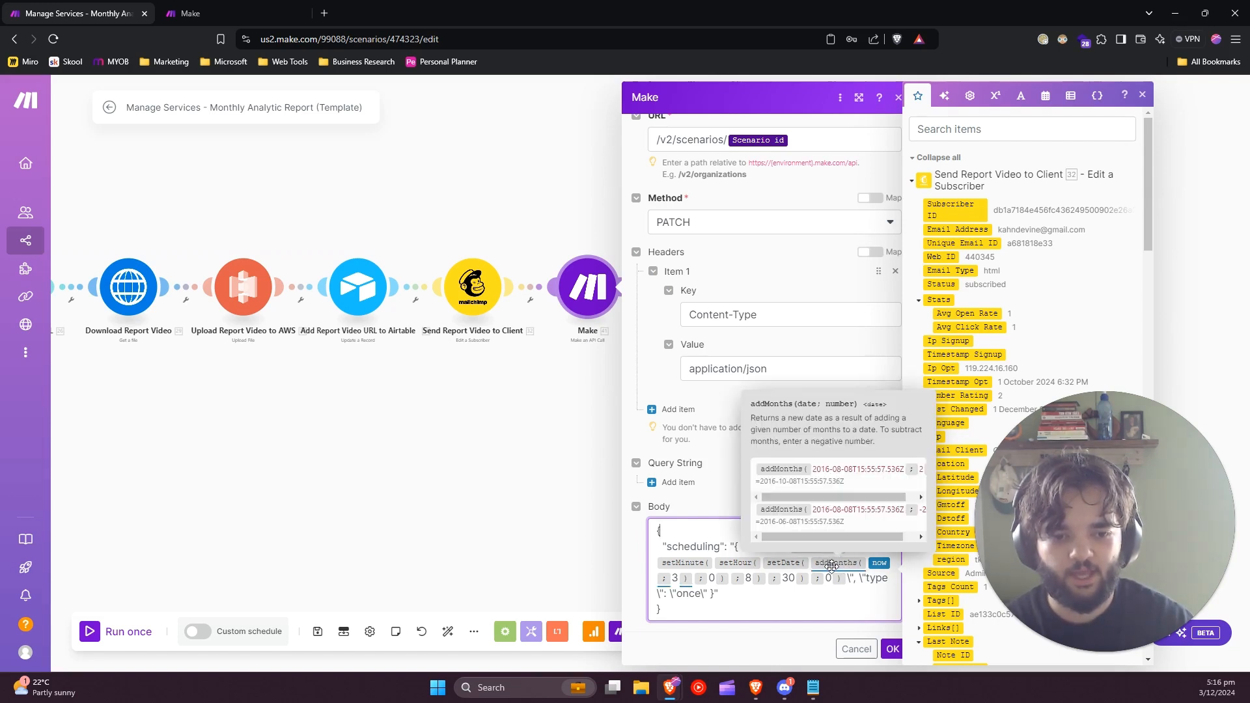
{"action": "double_click", "coordinate": [675, 579]}
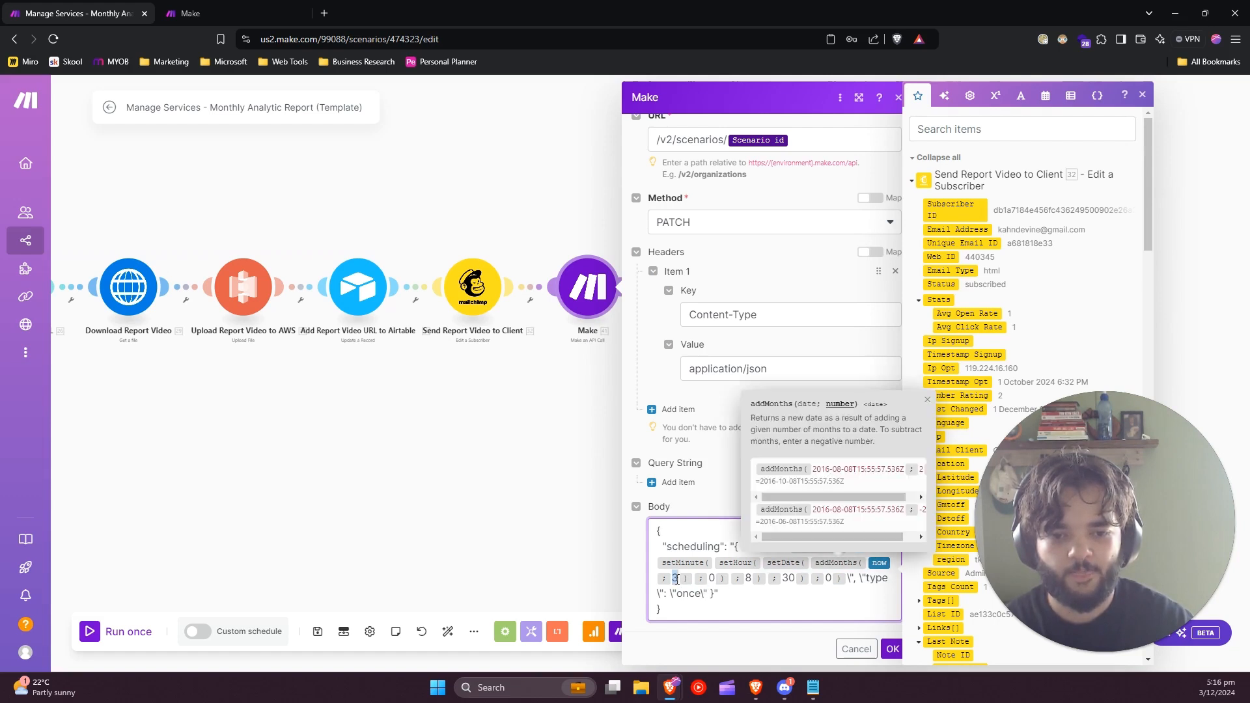
{"action": "type", "text": "2"}
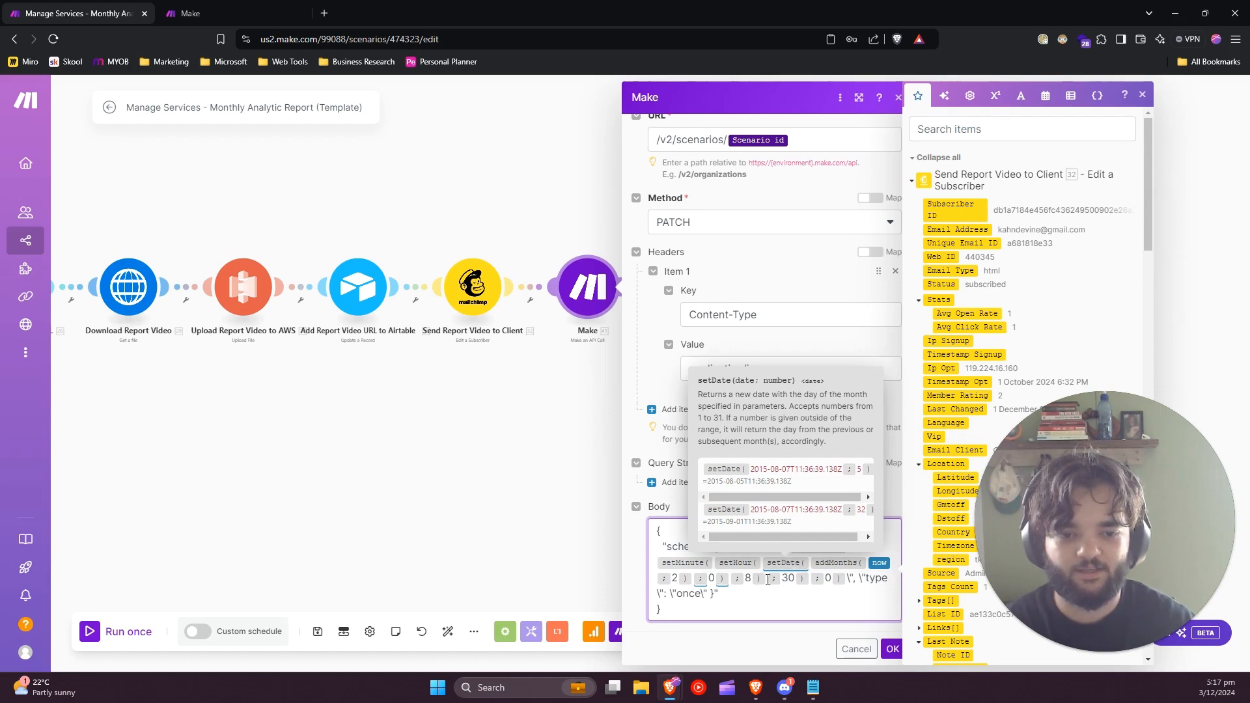
Review the numbers given to the date, hour, minute and second functions in the request body's scheduling date.
{"action": "left_click", "coordinate": [710, 579]}
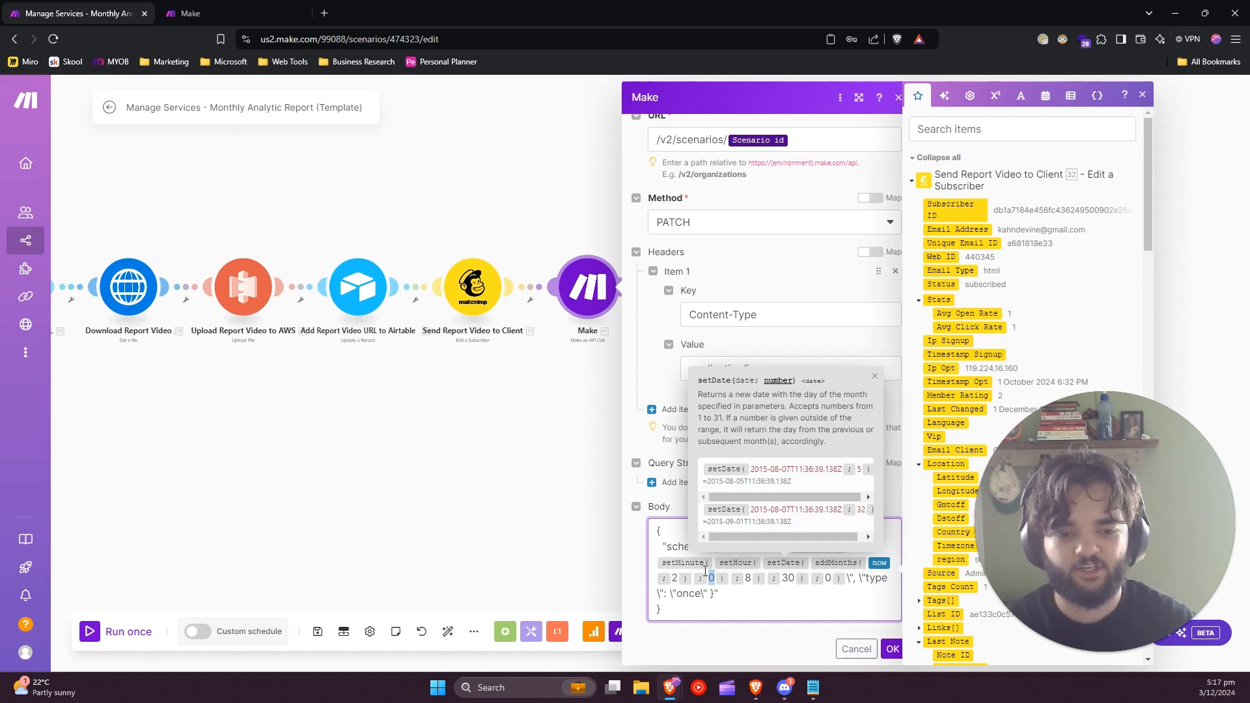
{"action": "left_click", "coordinate": [749, 578]}
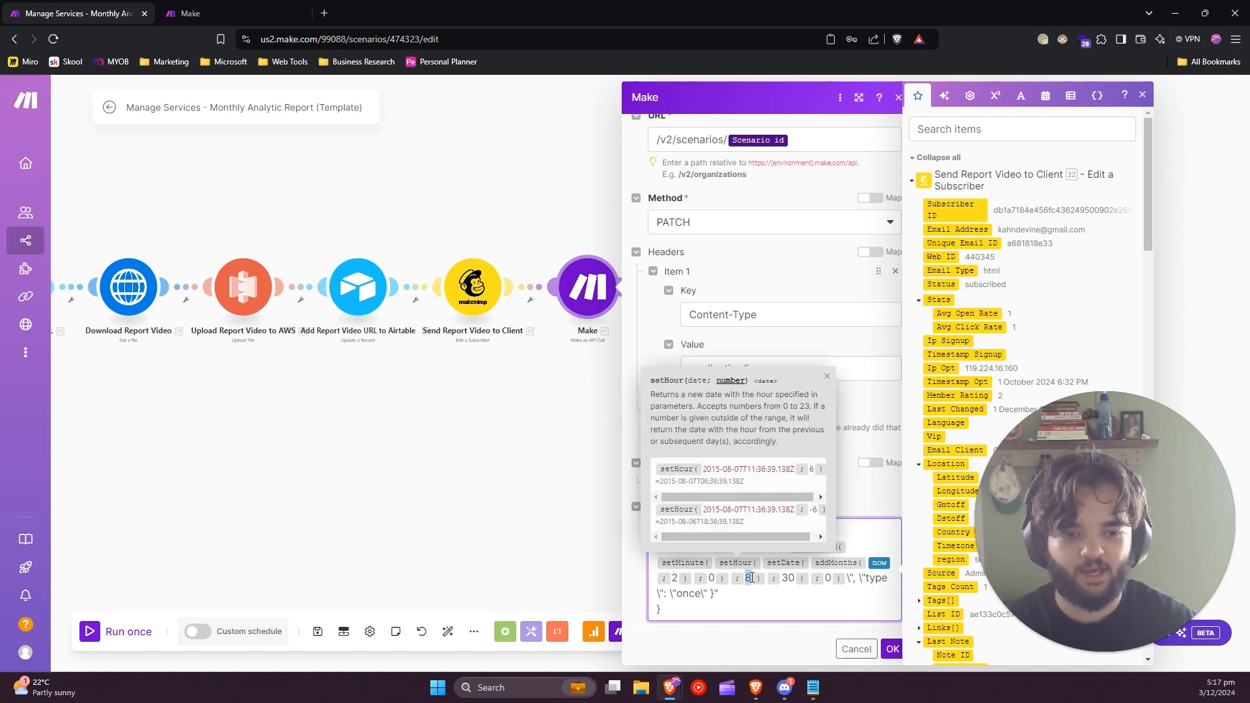
{"action": "double_click", "coordinate": [748, 578]}
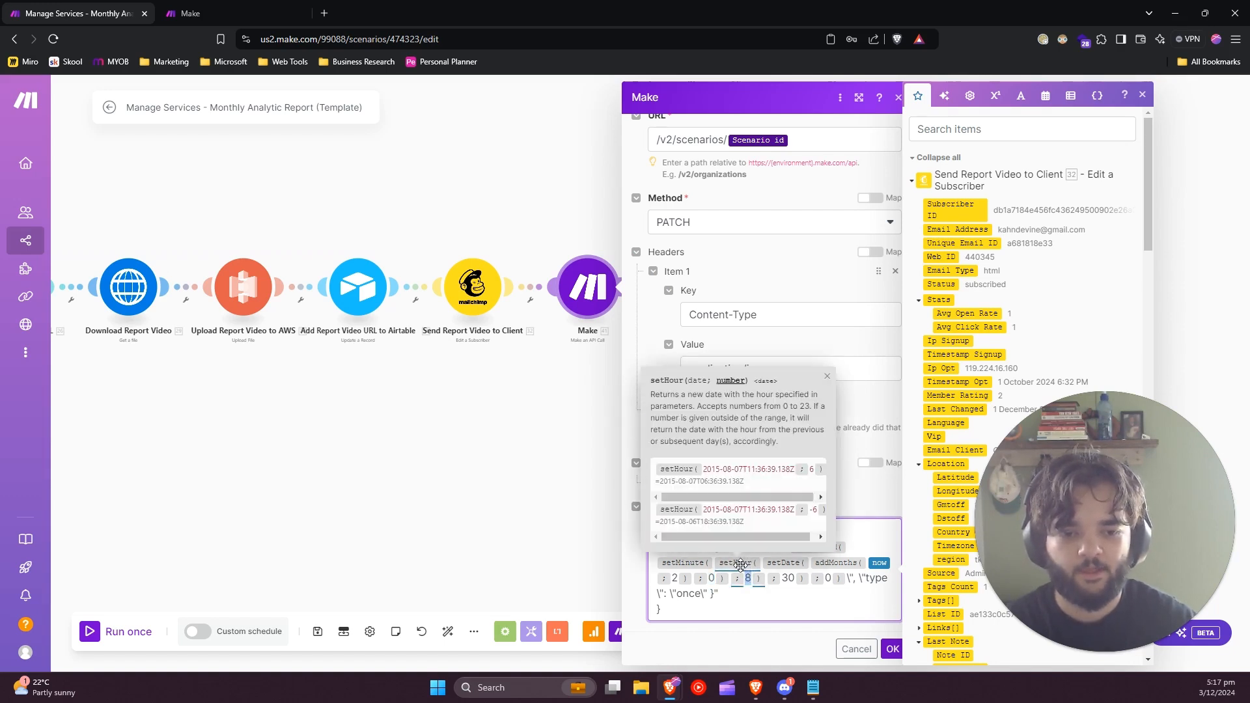
{"action": "double_click", "coordinate": [792, 578]}
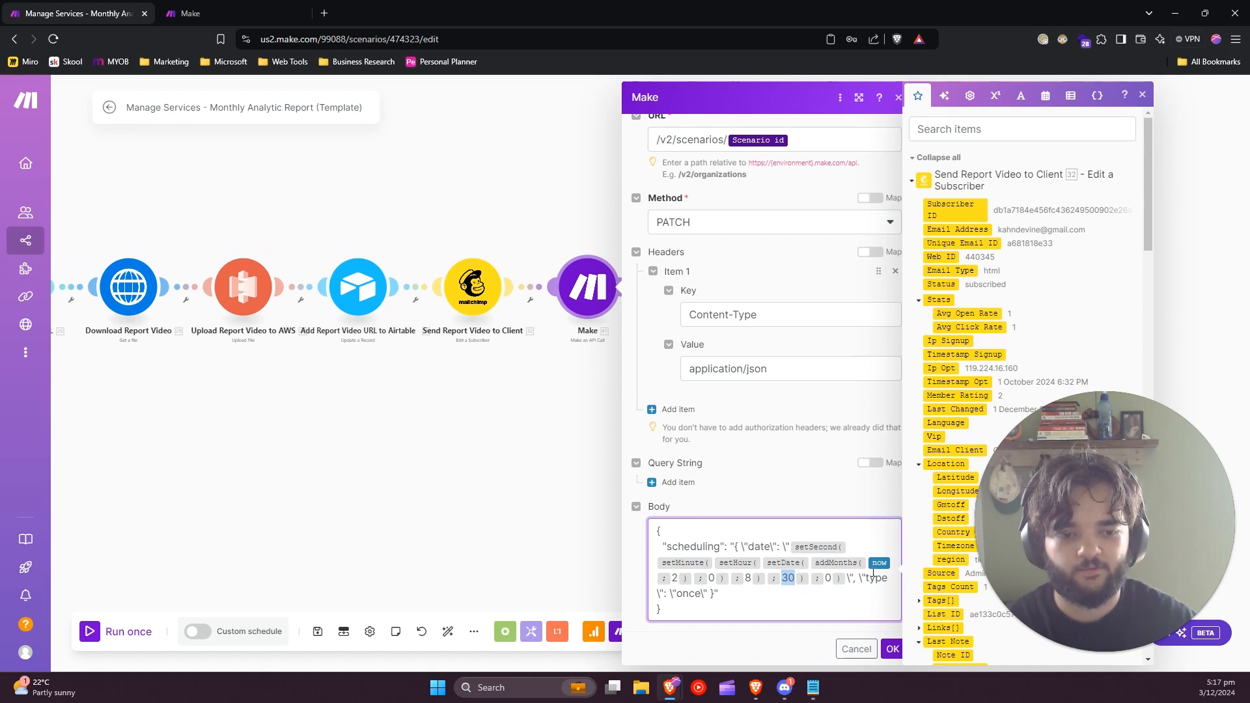
{"action": "left_click_drag", "start_coordinate": [866, 578], "coordinate": [877, 577]}
{"action": "left_click", "coordinate": [742, 502]}
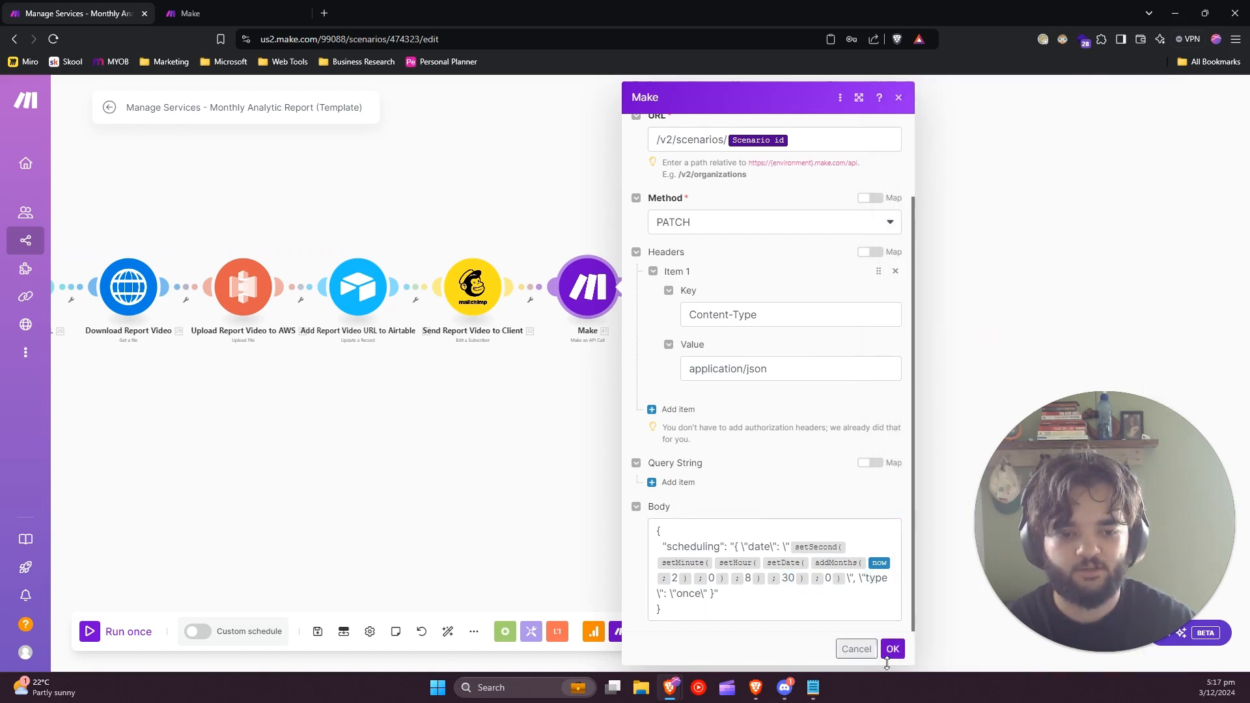
Confirm the final Make module's settings and save the scenario.
{"action": "left_click", "coordinate": [893, 649]}
{"action": "right_click", "coordinate": [606, 306]}
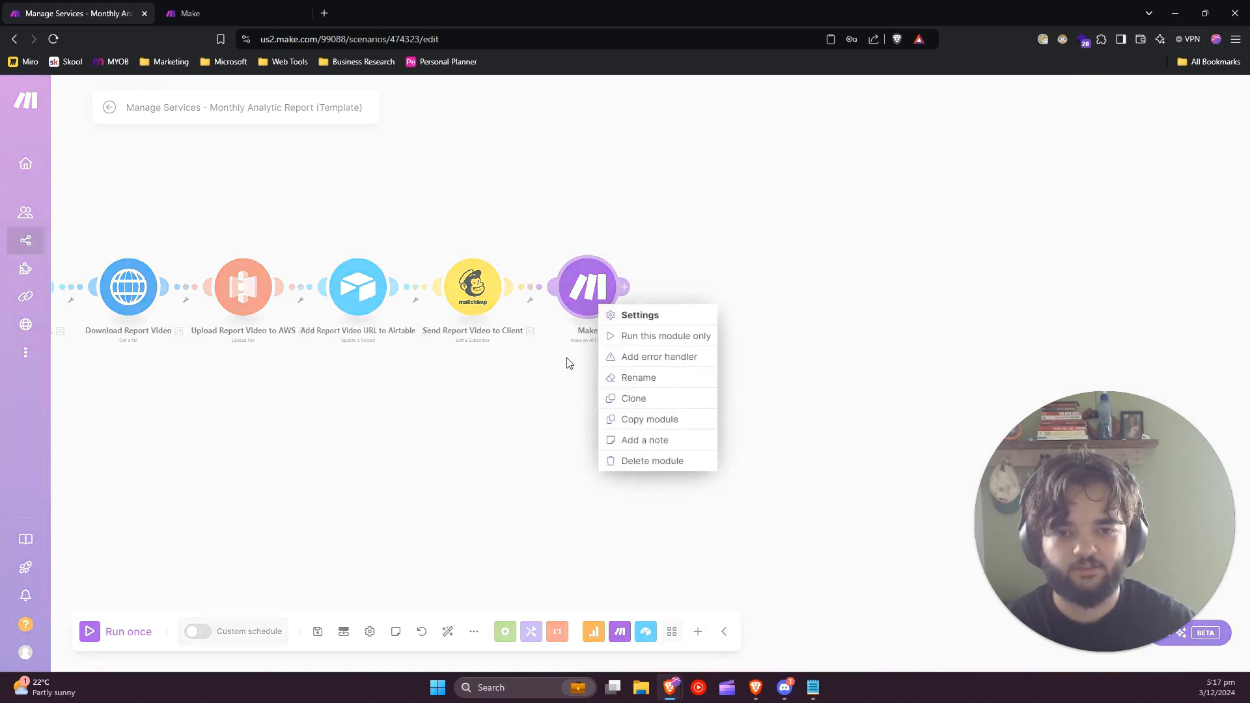
{"action": "left_click", "coordinate": [569, 360]}
{"action": "left_click", "coordinate": [319, 634]}
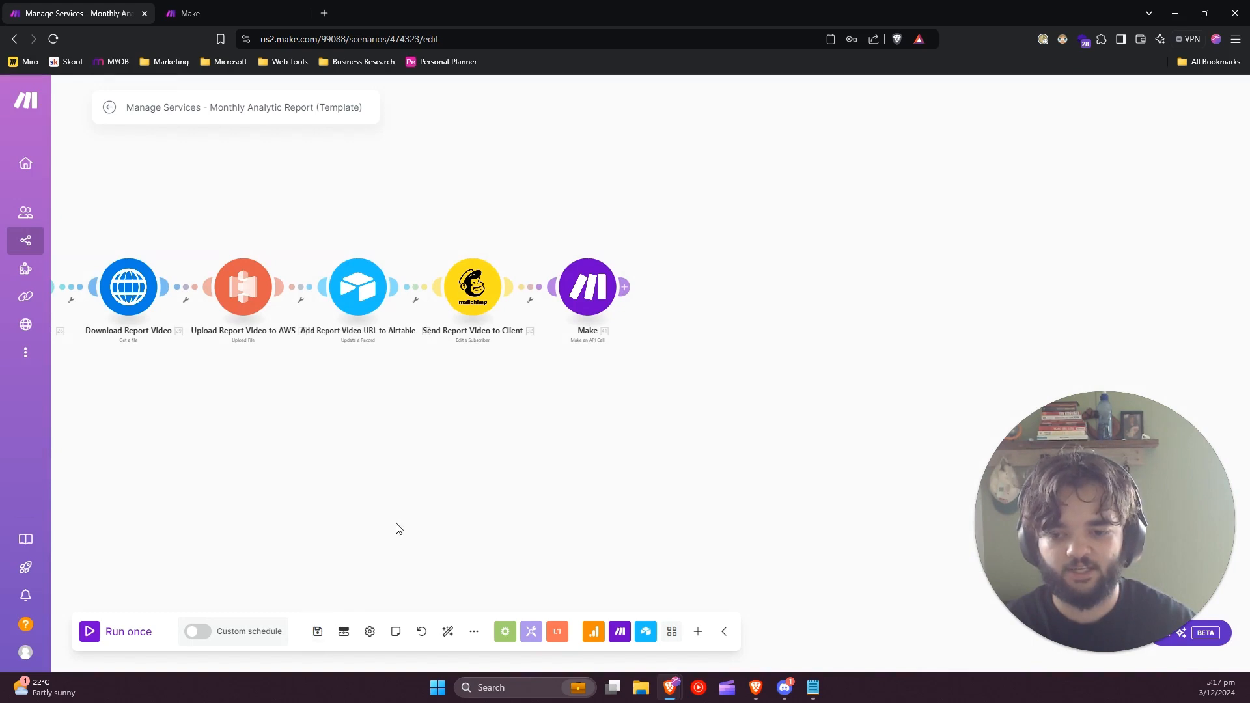
Unlink the Make API call module from the Send Report Video to Client module and move it below the chain, toward its start.
{"action": "left_click_drag", "start_coordinate": [396, 525], "coordinate": [577, 480]}
{"action": "right_click", "coordinate": [711, 260]}
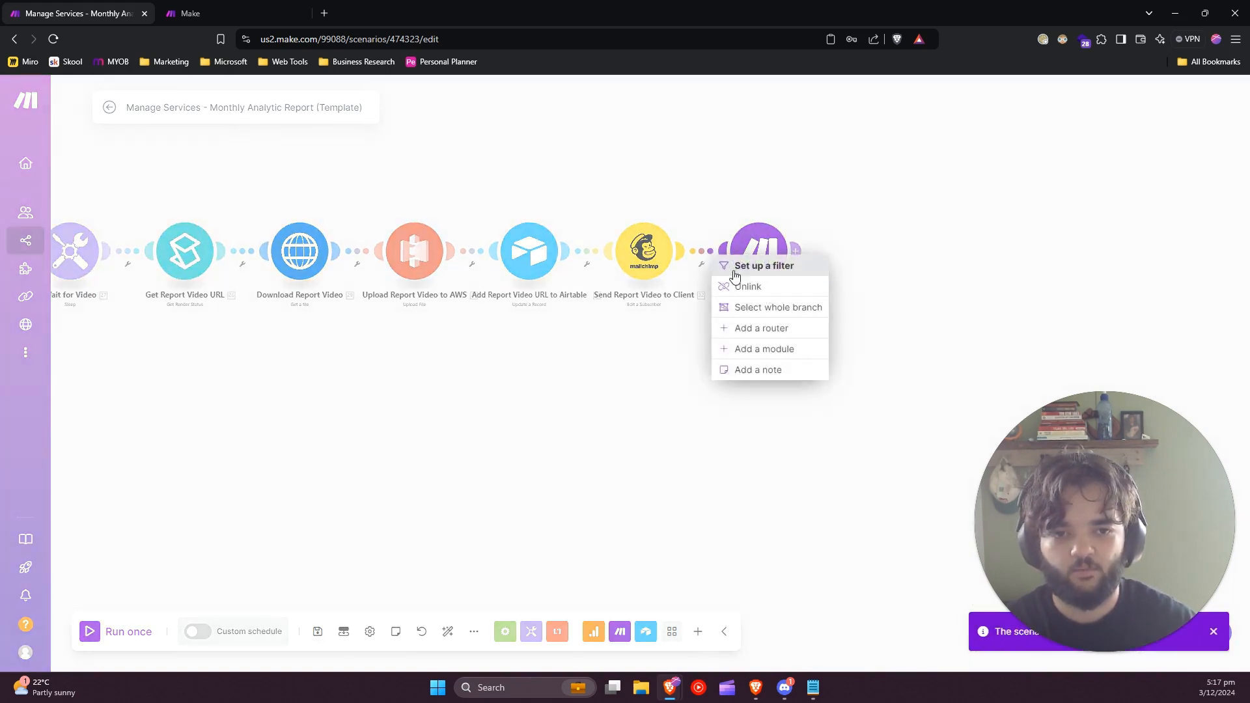
{"action": "left_click", "coordinate": [740, 282]}
{"action": "left_click_drag", "start_coordinate": [749, 249], "coordinate": [238, 415]}
{"action": "left_click_drag", "start_coordinate": [164, 508], "coordinate": [580, 488]}
{"action": "left_click_drag", "start_coordinate": [802, 391], "coordinate": [186, 404]}
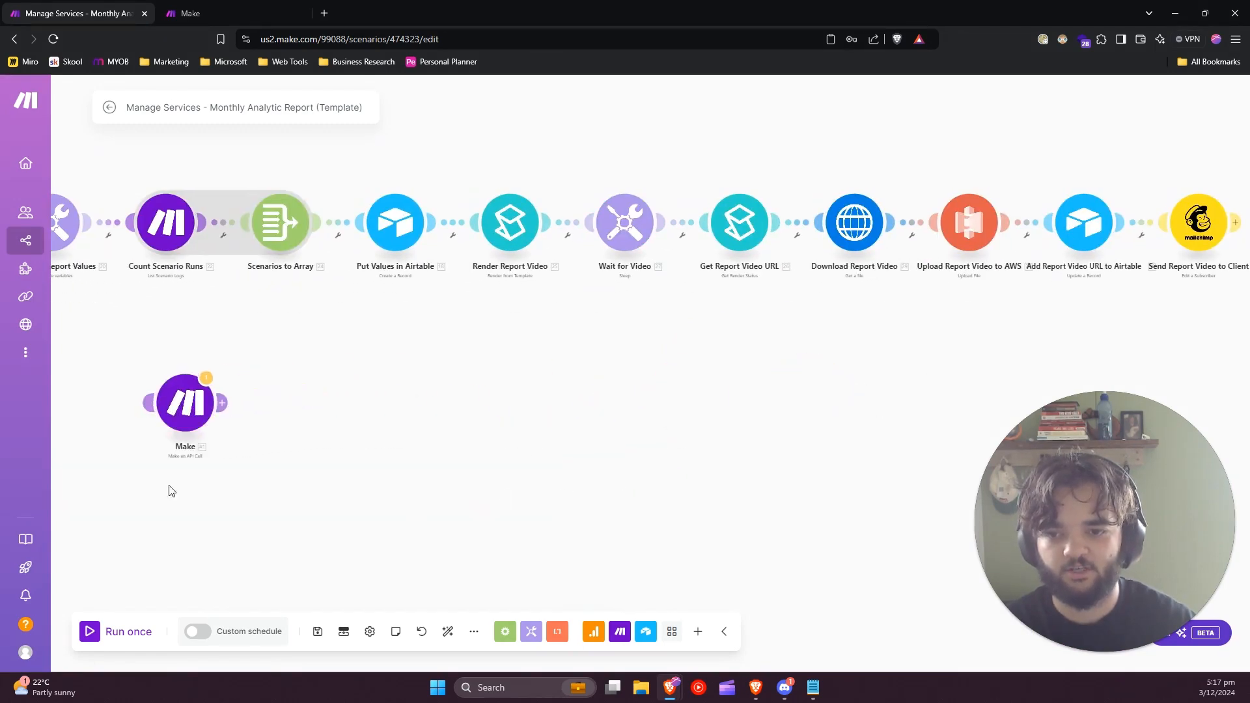
Place the detached Make module below the first GA4 module and move the scenario's starting point onto it.
{"action": "left_click_drag", "start_coordinate": [171, 492], "coordinate": [890, 497]}
{"action": "scroll", "coordinate": [665, 469], "scroll_direction": "down", "scroll_amount": 5}
{"action": "left_click_drag", "start_coordinate": [708, 459], "coordinate": [396, 443]}
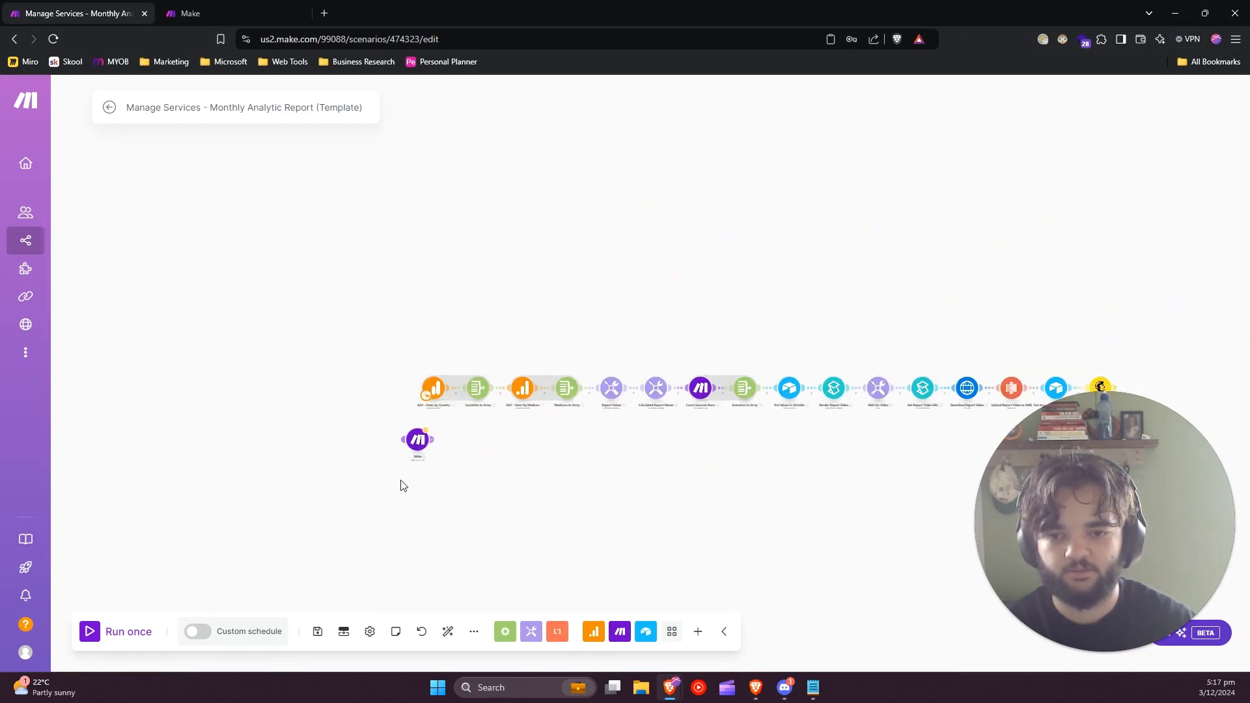
{"action": "scroll", "coordinate": [400, 483], "scroll_direction": "up", "scroll_amount": 5}
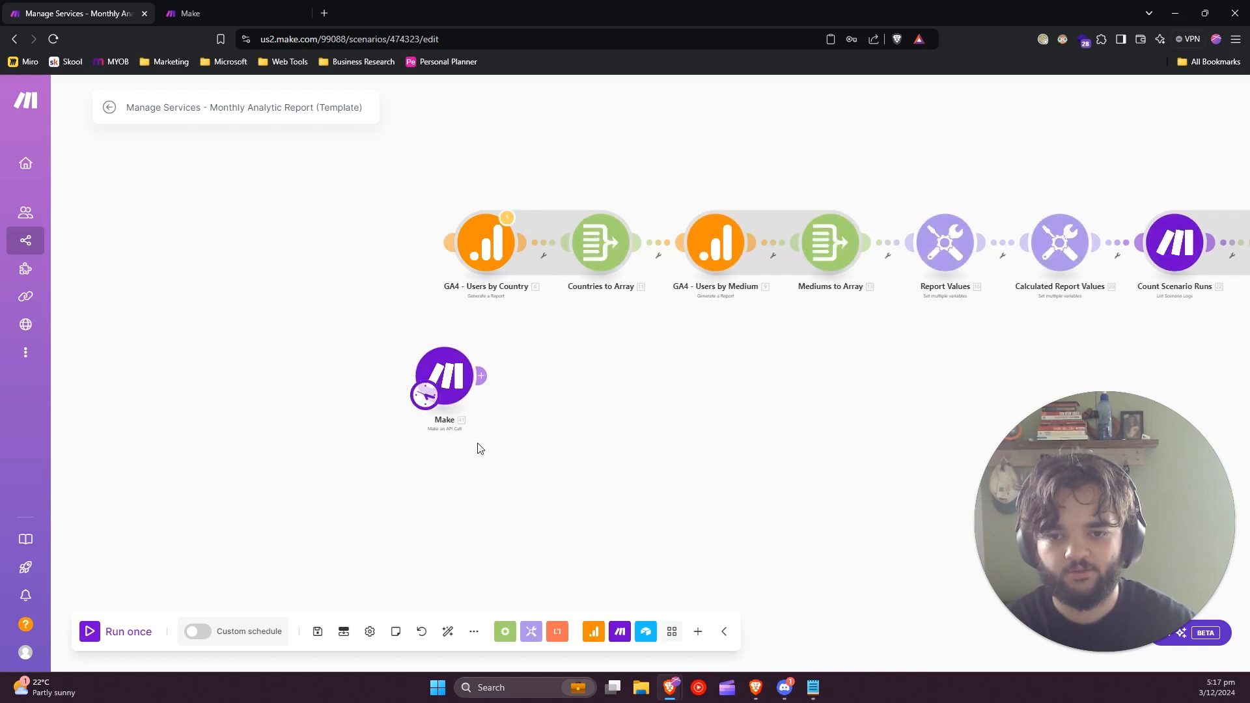
{"action": "scroll", "coordinate": [315, 560], "scroll_direction": "up", "scroll_amount": 2}
Run the detached API call module once, and reload the scenario page without keeping the unlinked layout.
{"action": "left_click", "coordinate": [132, 629]}
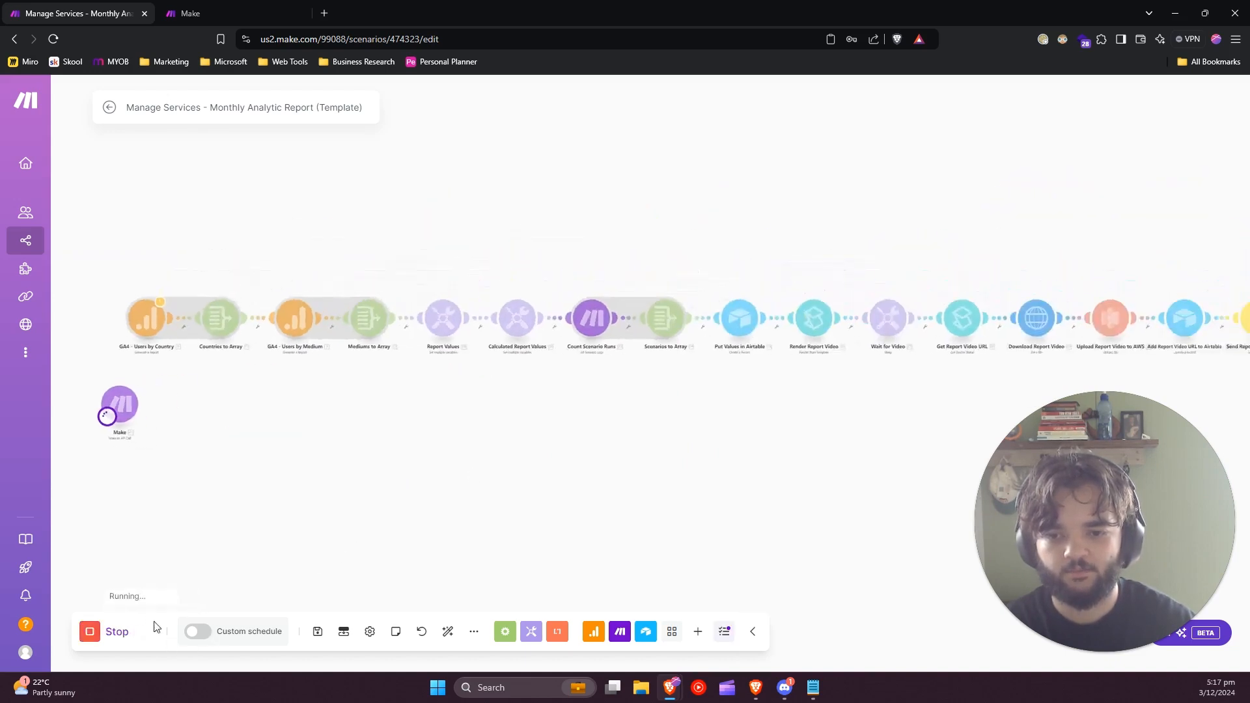
{"action": "left_click", "coordinate": [114, 493]}
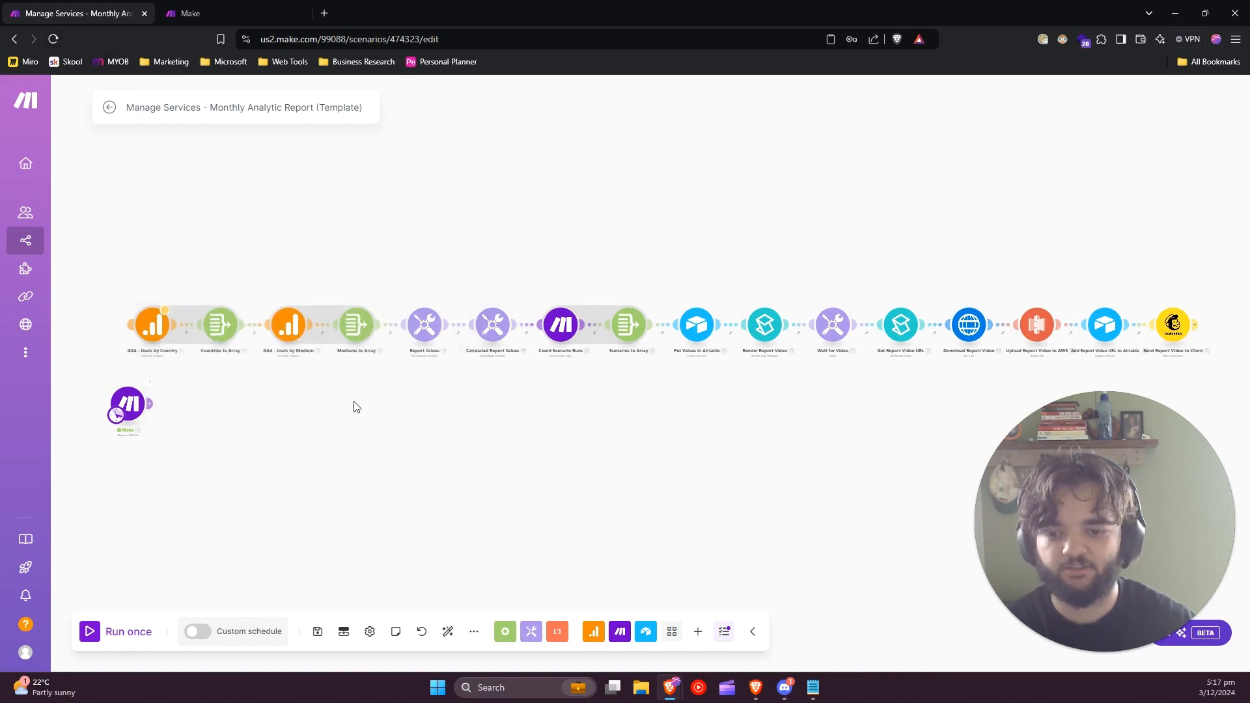
{"action": "left_click", "coordinate": [55, 39]}
{"action": "left_click", "coordinate": [682, 119]}
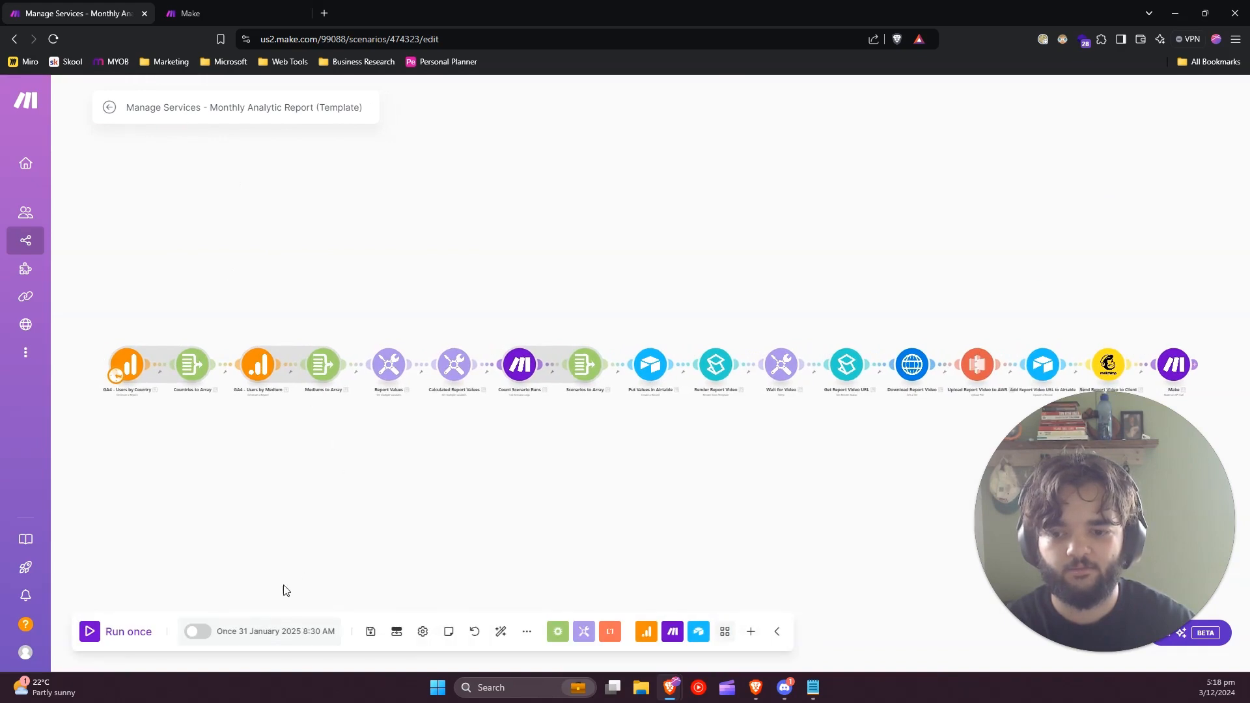
Examine the run option and date in the scenario's schedule settings, and close them without saving.
{"action": "left_click", "coordinate": [243, 632]}
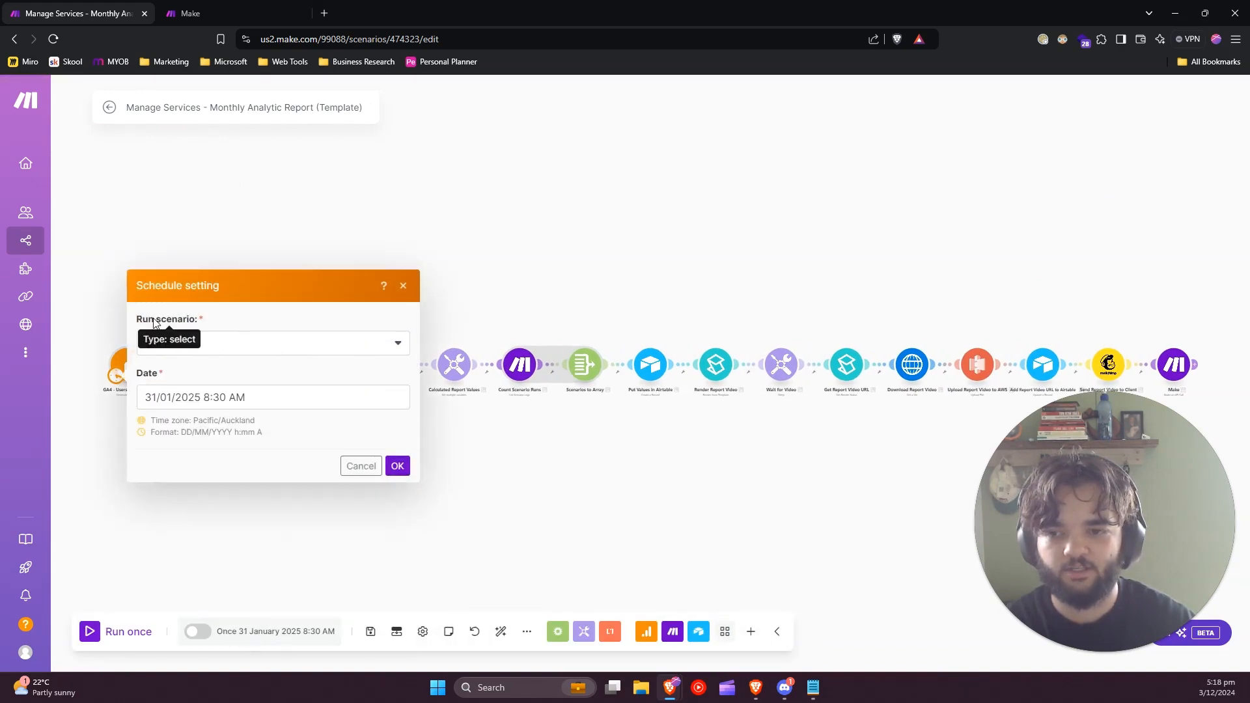
{"action": "left_click", "coordinate": [150, 398]}
{"action": "left_click_drag", "start_coordinate": [150, 397], "coordinate": [267, 400]}
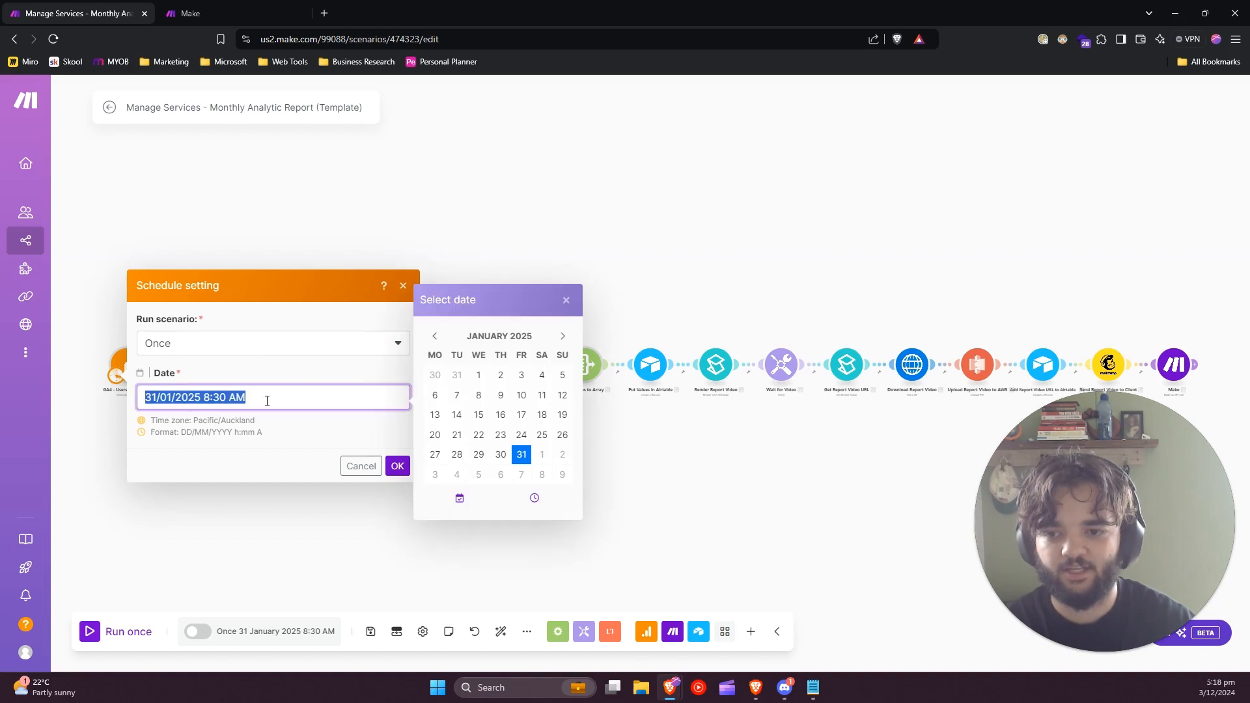
{"action": "left_click", "coordinate": [290, 442]}
{"action": "left_click", "coordinate": [358, 466]}
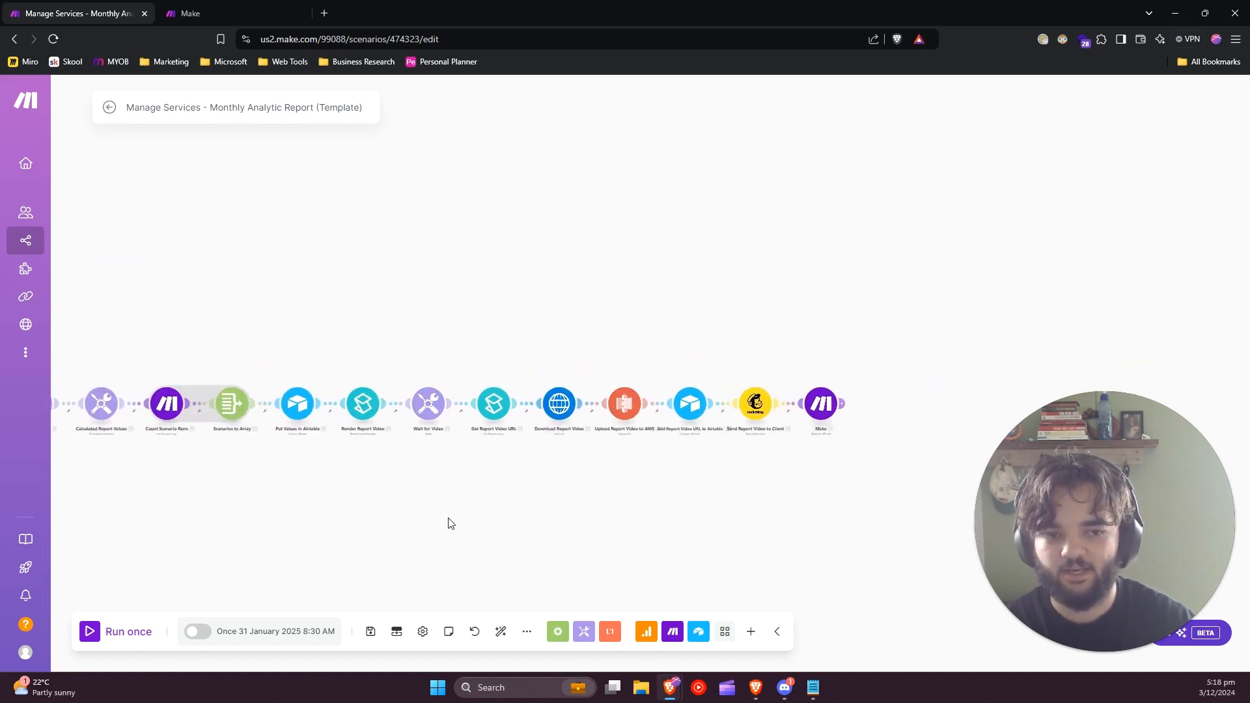
Reopen the final Make module, clear the setHour number in the request body and confirm the module's settings.
{"action": "left_click_drag", "start_coordinate": [767, 506], "coordinate": [491, 509]}
{"action": "scroll", "coordinate": [547, 441], "scroll_direction": "up", "scroll_amount": 6}
{"action": "left_click", "coordinate": [537, 339]}
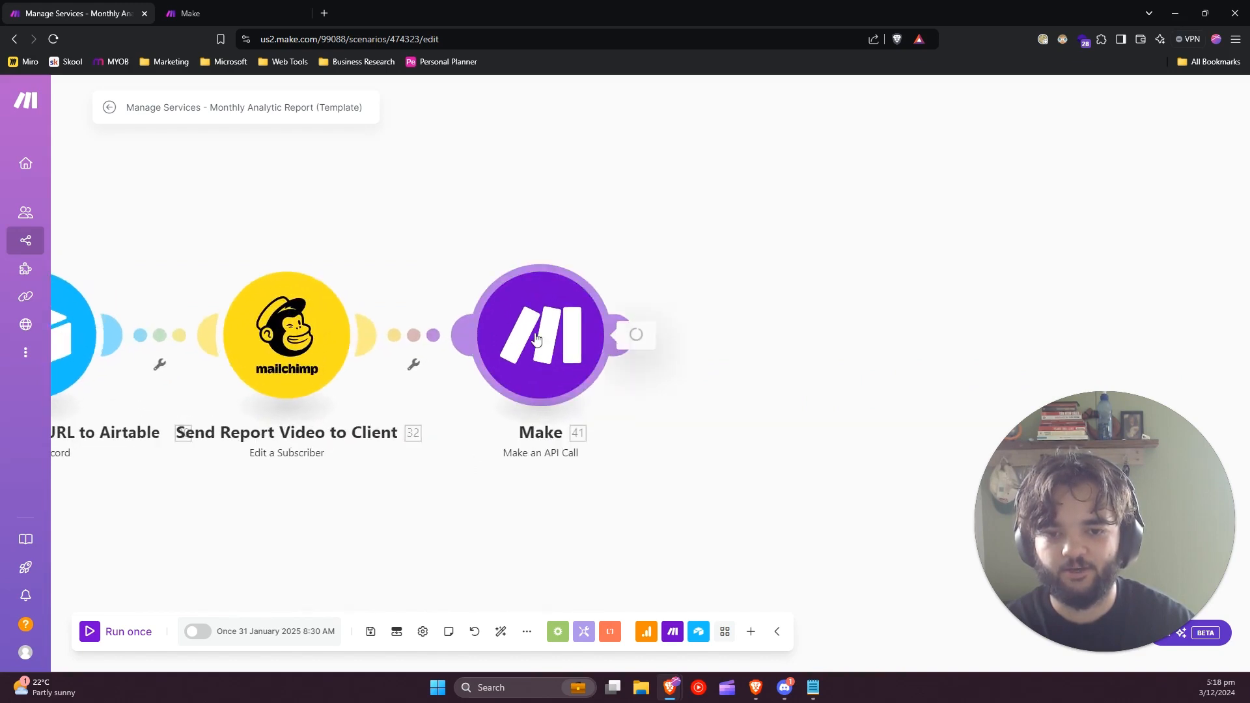
{"action": "scroll", "coordinate": [680, 515], "scroll_direction": "down", "scroll_amount": 2}
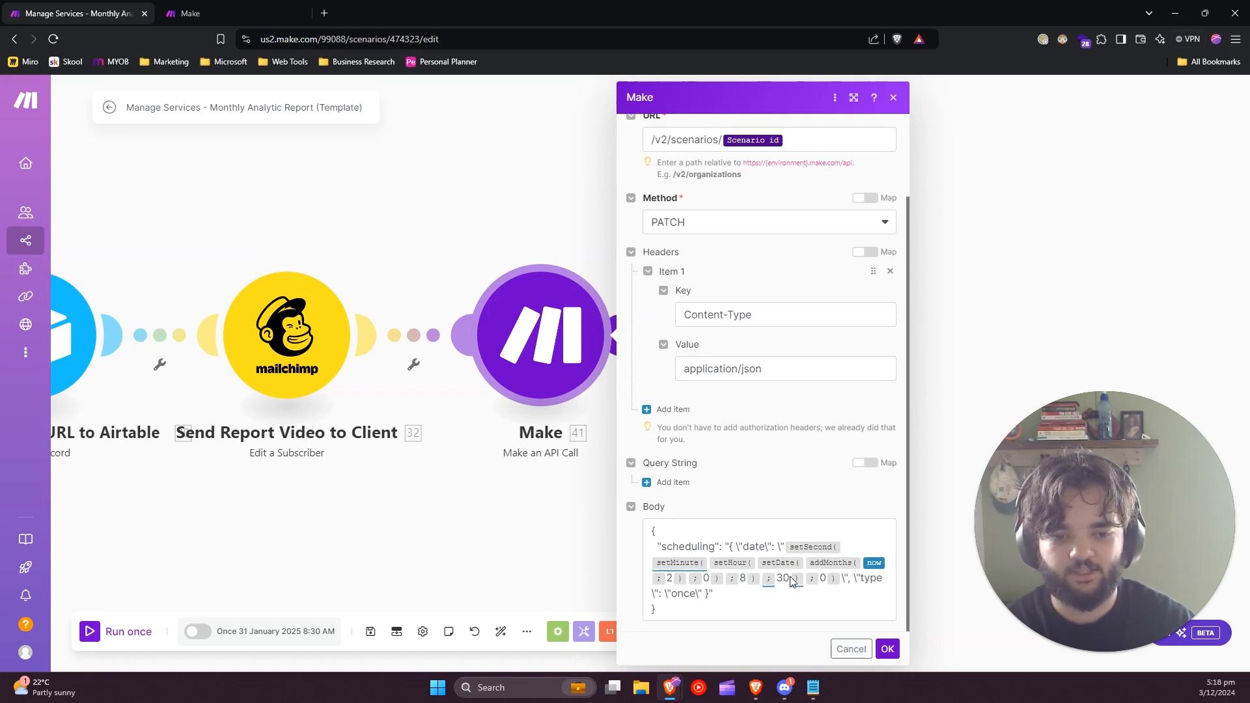
{"action": "left_click", "coordinate": [744, 579]}
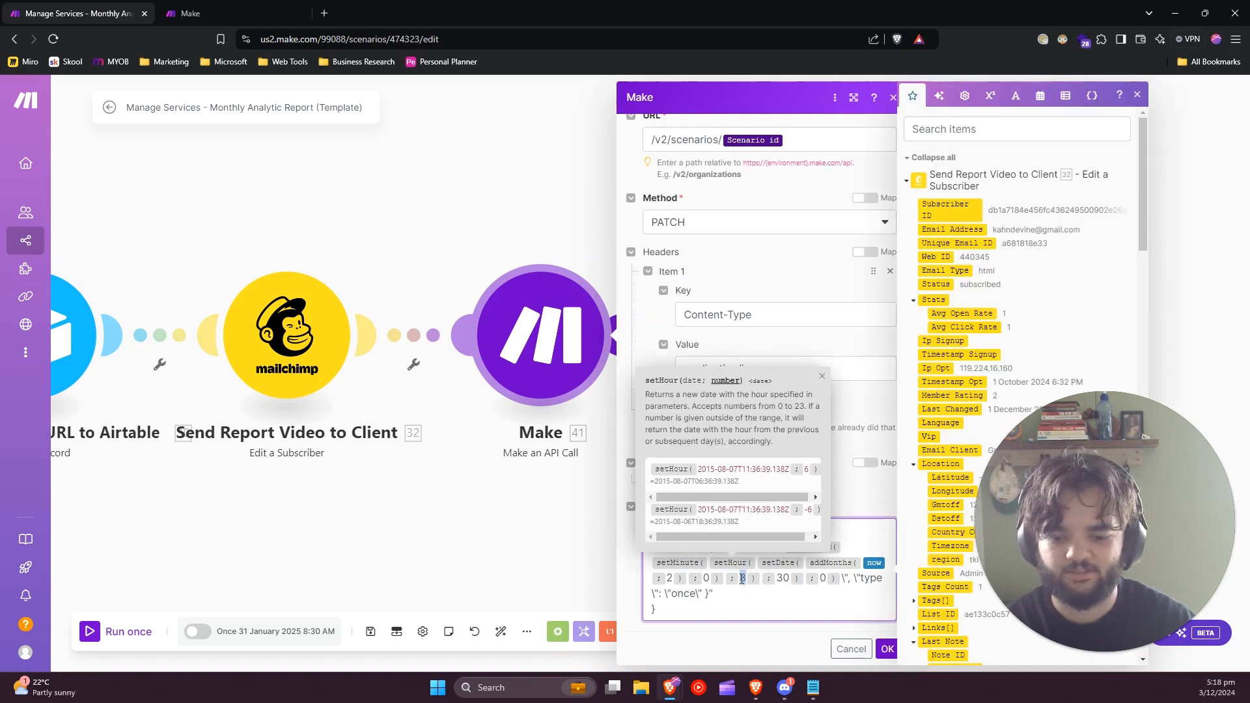
{"action": "key", "text": "BackSpace"}
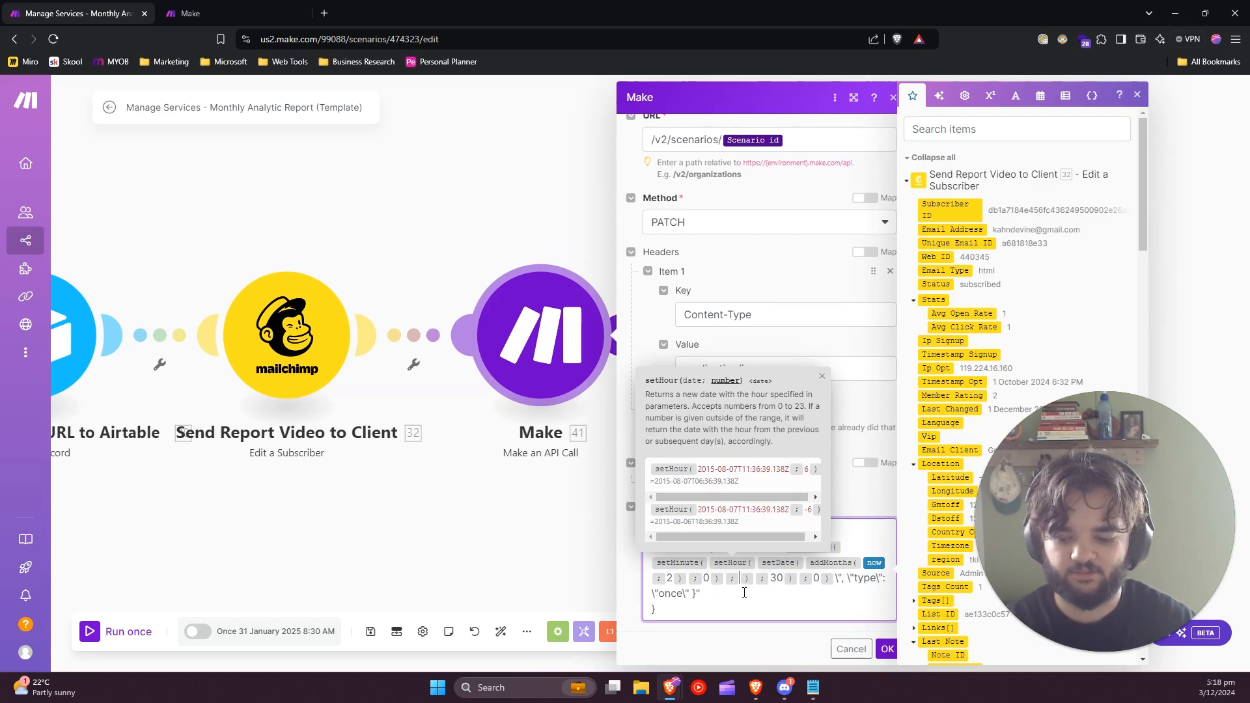
{"action": "left_click", "coordinate": [887, 649]}
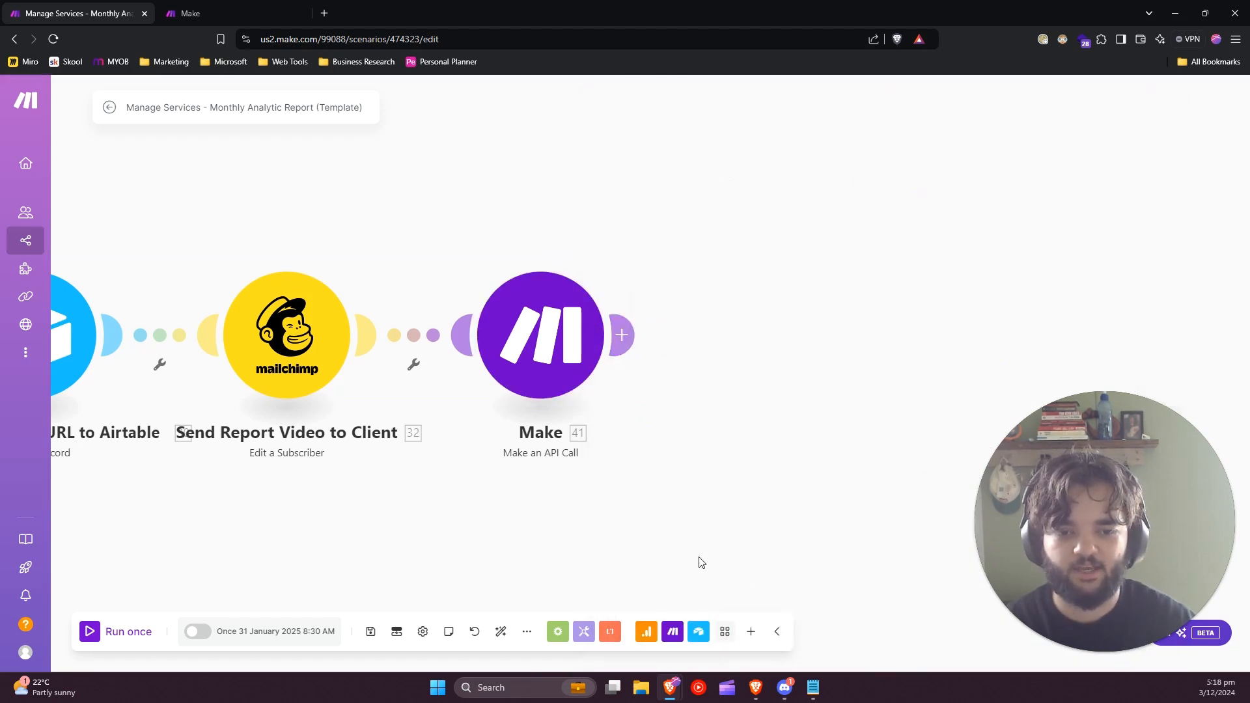
{"action": "scroll", "coordinate": [602, 553], "scroll_direction": "down", "scroll_amount": 3}
{"action": "scroll", "coordinate": [547, 553], "scroll_direction": "down", "scroll_amount": 4}
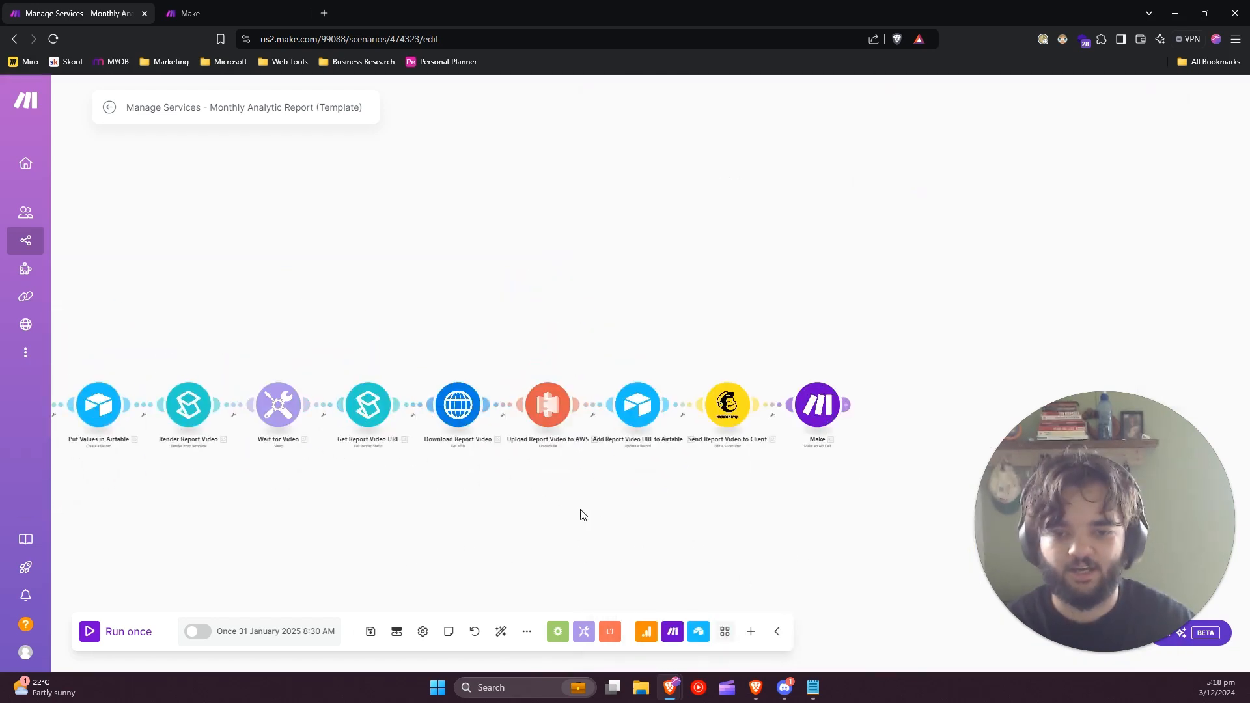
{"action": "scroll", "coordinate": [501, 536], "scroll_direction": "down", "scroll_amount": 2}
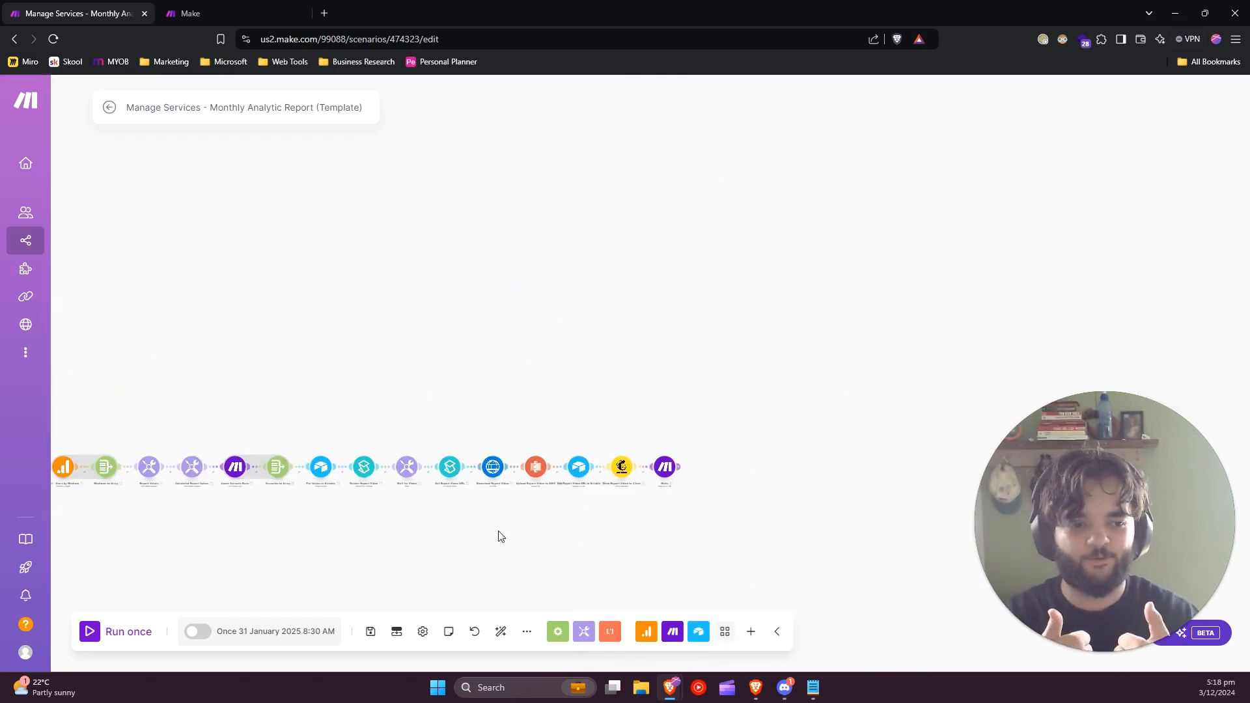